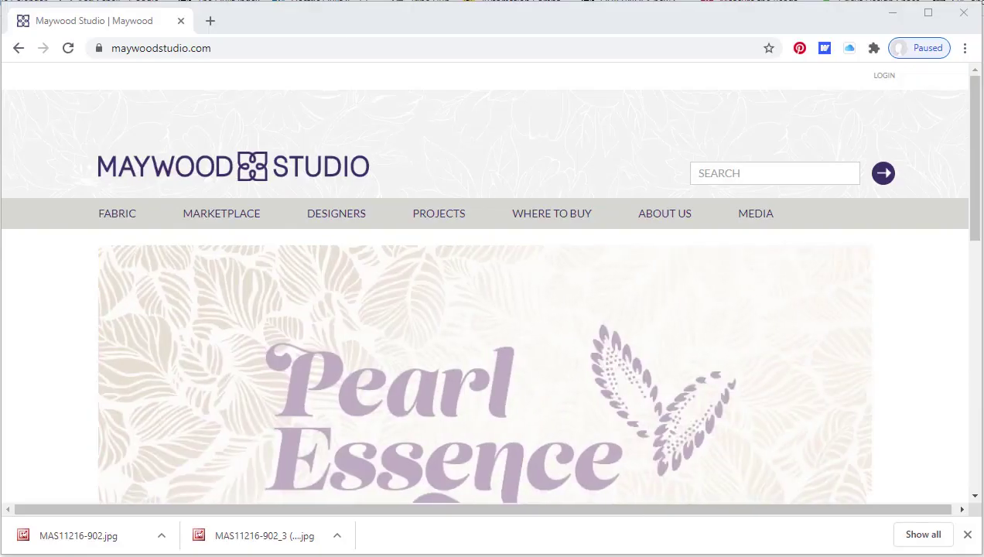
Browse the fabric collections to Gelato Ombre and open the MAS11216-902 product page.
left_click(121, 218)
scroll(516, 330, "down", 4)
scroll(516, 330, "down", 10)
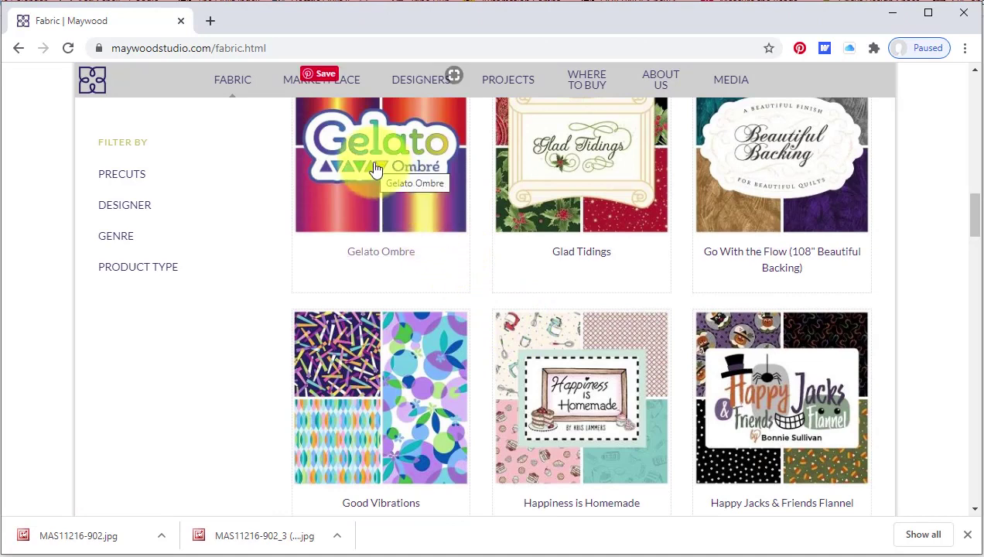
left_click(376, 169)
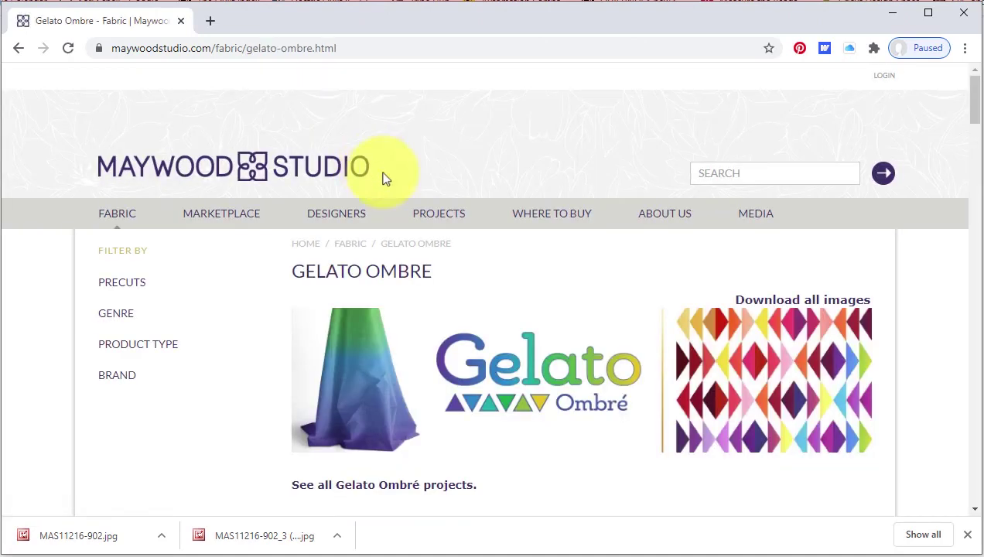
scroll(511, 324, "down", 10)
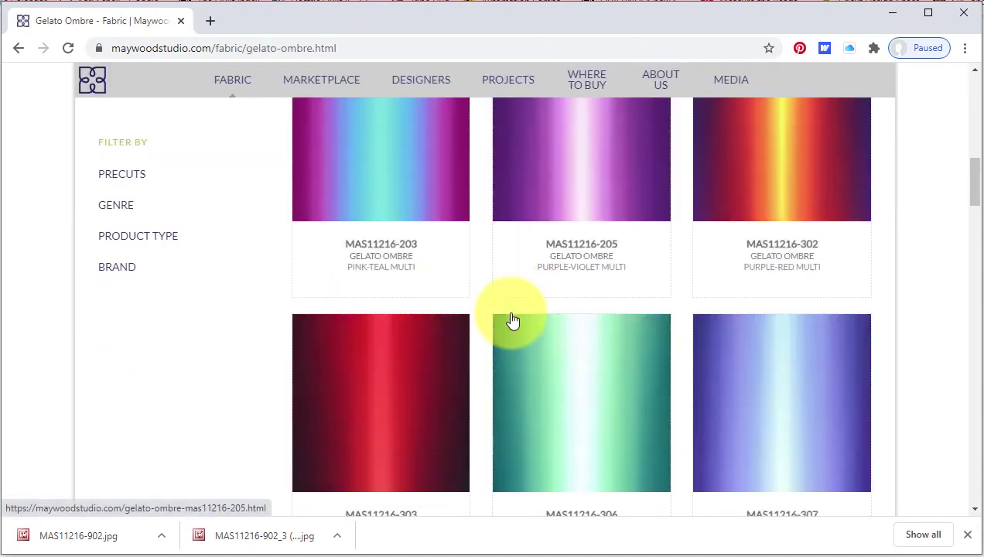
scroll(511, 321, "down", 4)
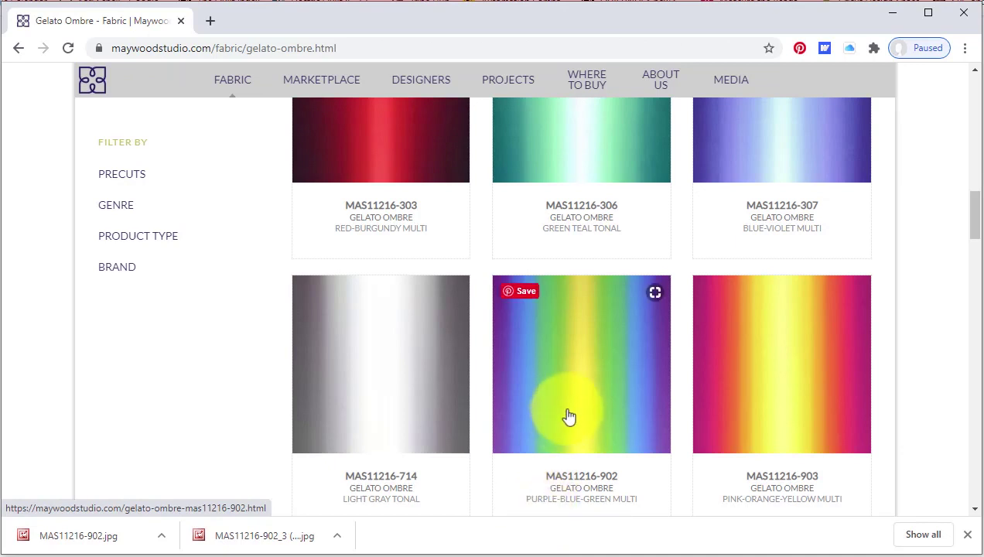
left_click(579, 378)
Open the MAS11216-902 ruler-strip picture full-size in its own tab and choose Save image as.
scroll(464, 356, "down", 3)
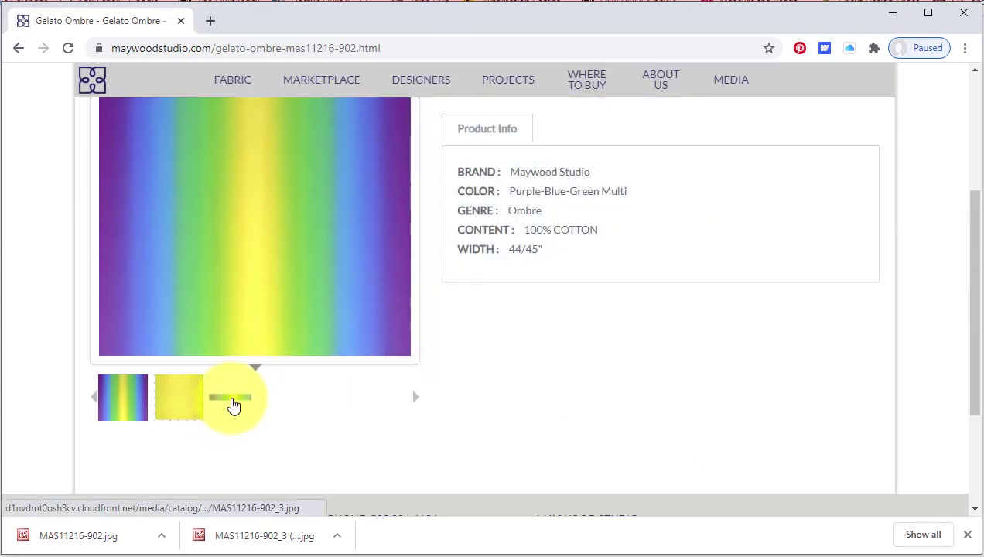
left_click(233, 403)
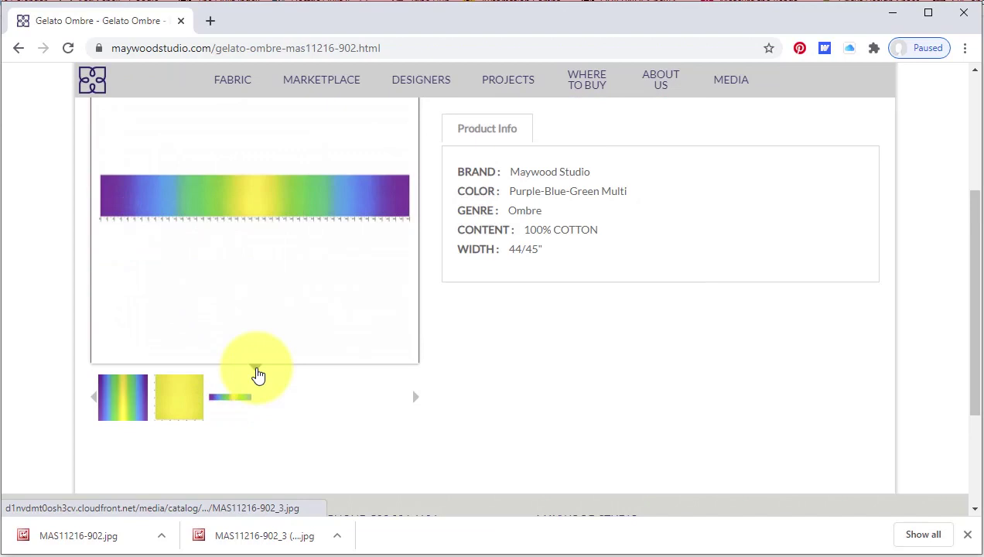
left_click(257, 375)
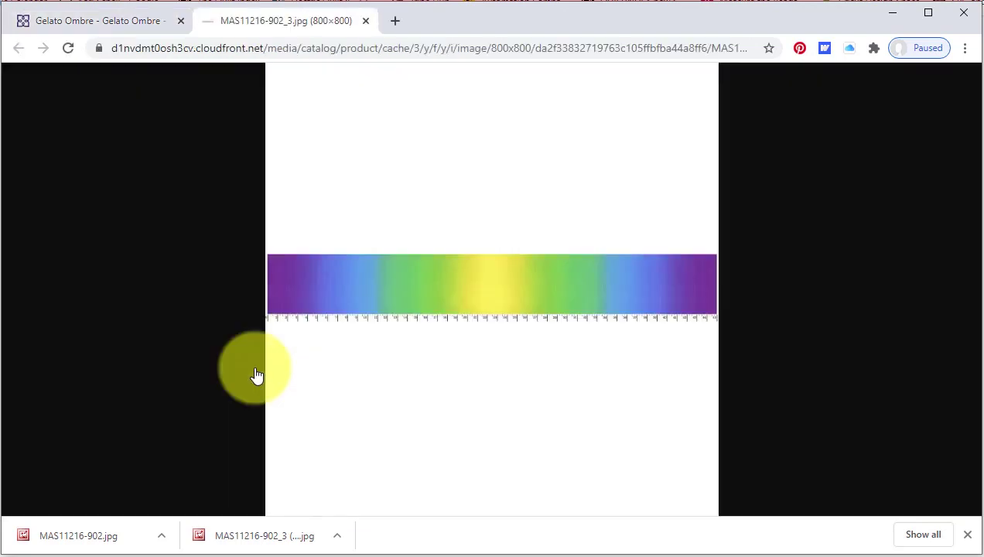
right_click(437, 265)
left_click(517, 301)
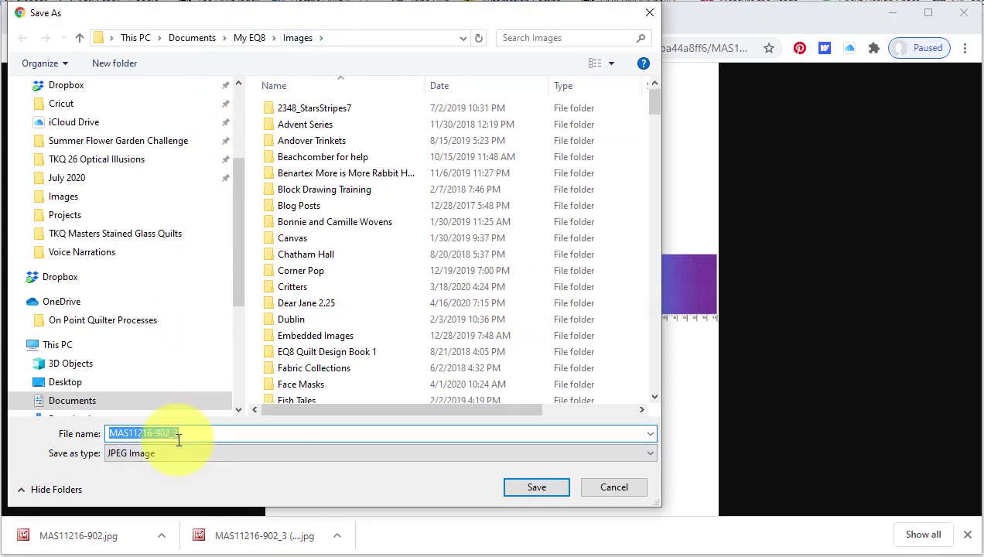
Save the image into My EQ8 Images and start a new project named Ombre Fabric.
left_click(537, 487)
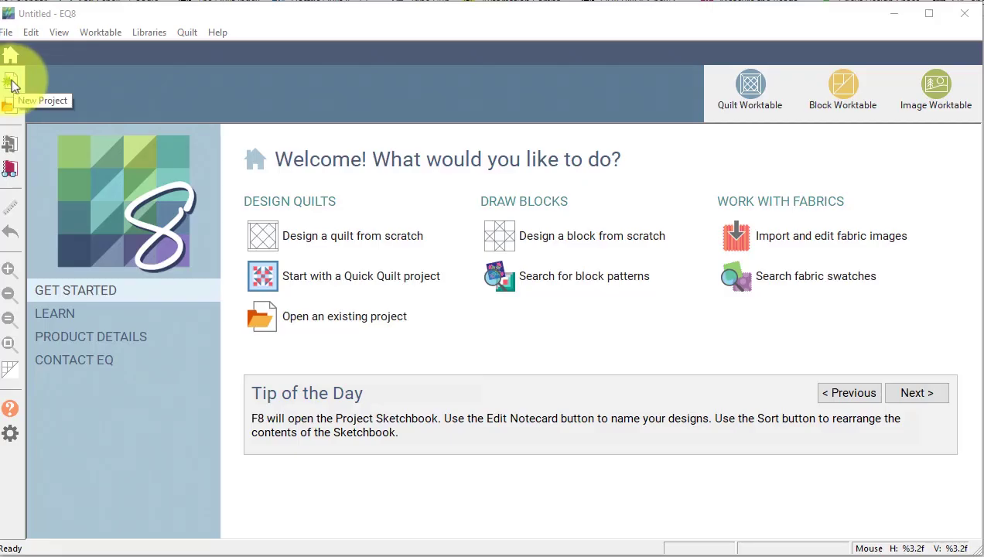
left_click(13, 85)
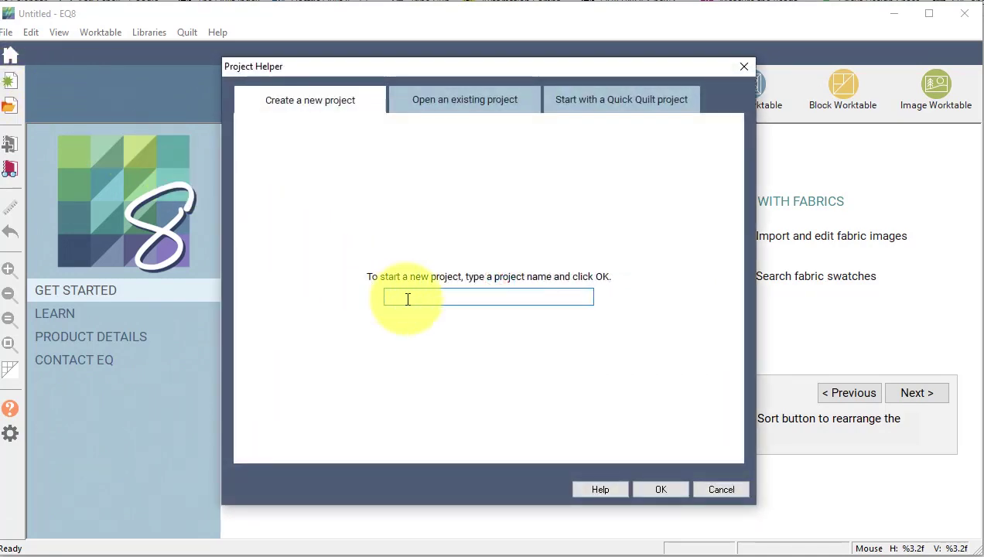
type("Ombre Fabric")
left_click(661, 487)
Import a fabric image, filtering the file list to July 17 and selecting MAS11216-902_3.
left_click(869, 239)
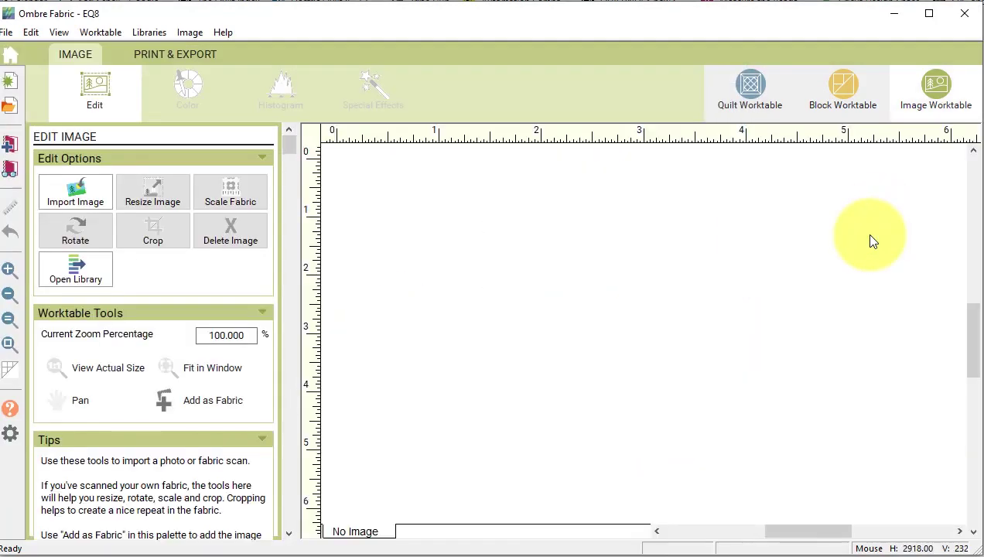
left_click(75, 195)
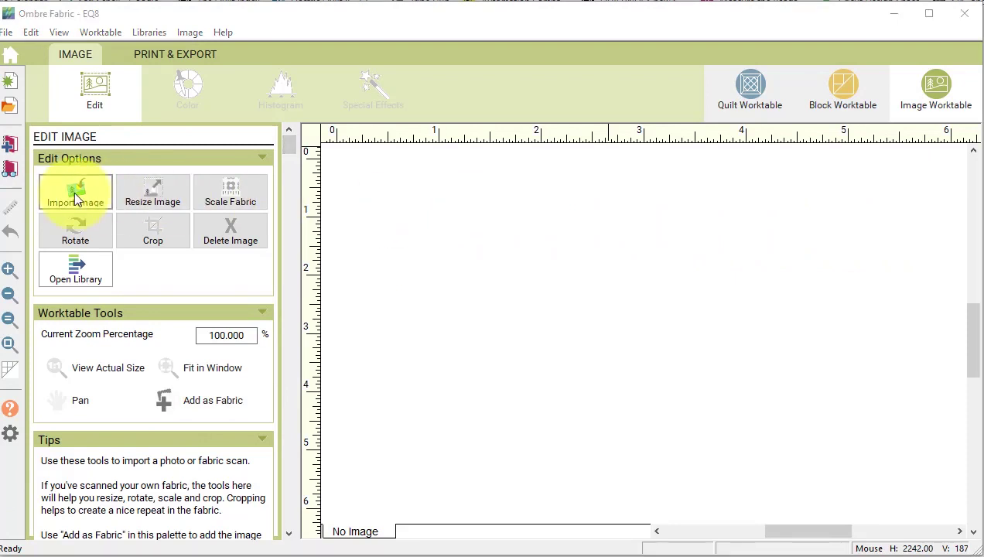
left_click_drag(642, 104, 453, 75)
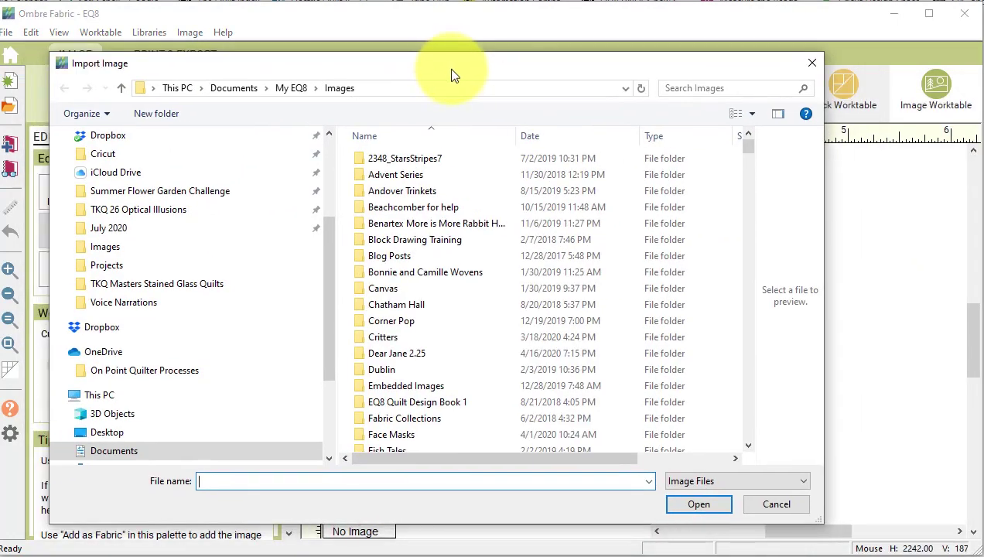
left_click(633, 141)
left_click(780, 235)
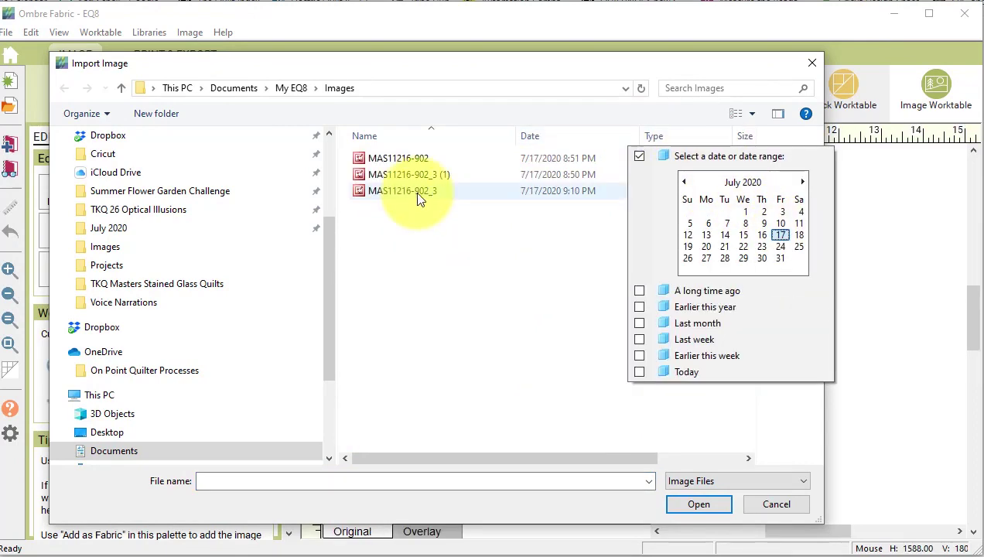
left_click(410, 191)
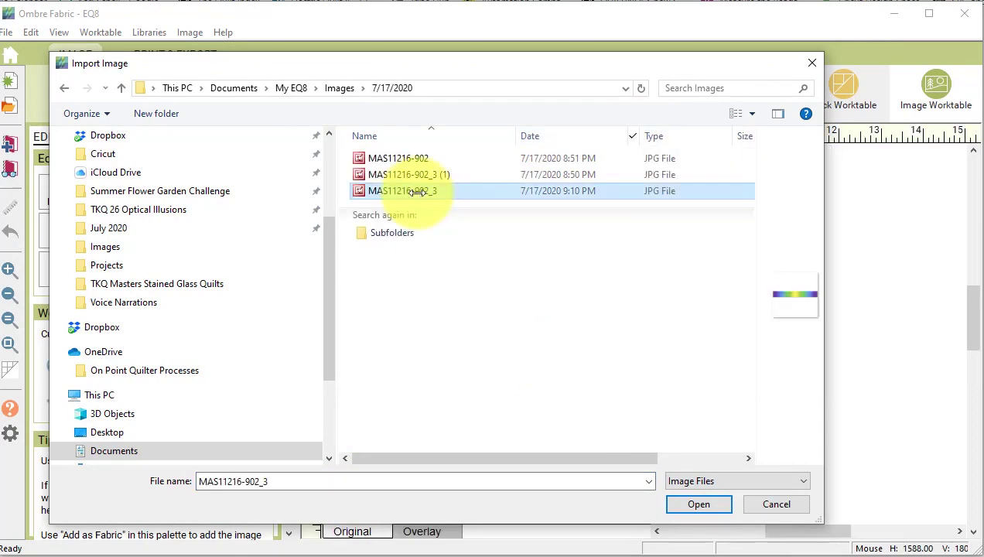
Import MAS11216-902_3 onto the worktable and zoom in to inspect the strip's right end.
left_click(698, 503)
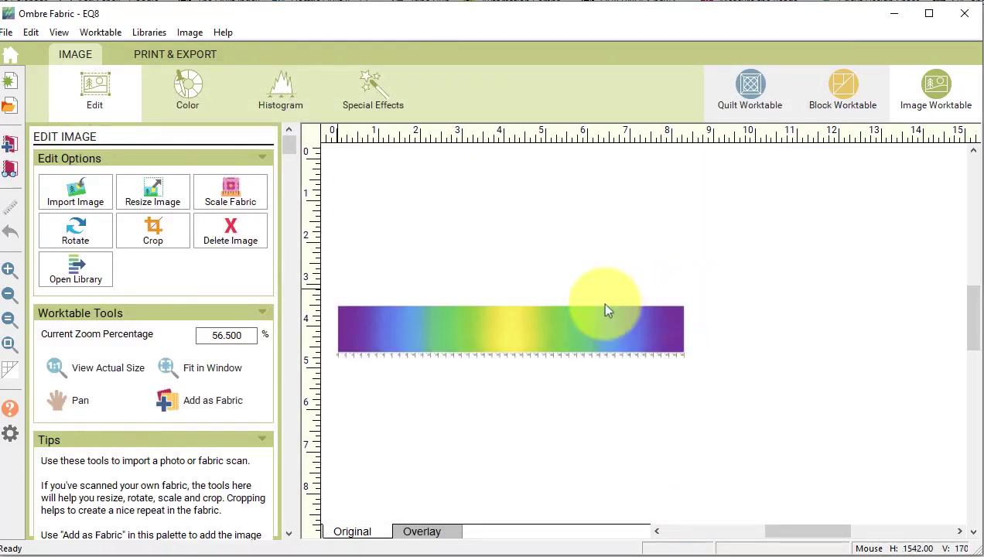
left_click(8, 271)
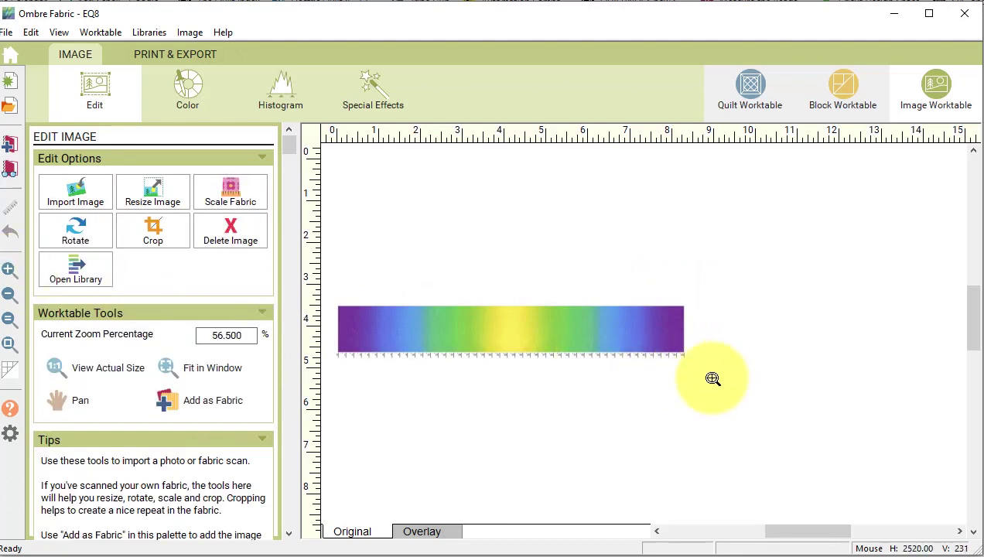
left_click_drag(707, 377, 618, 331)
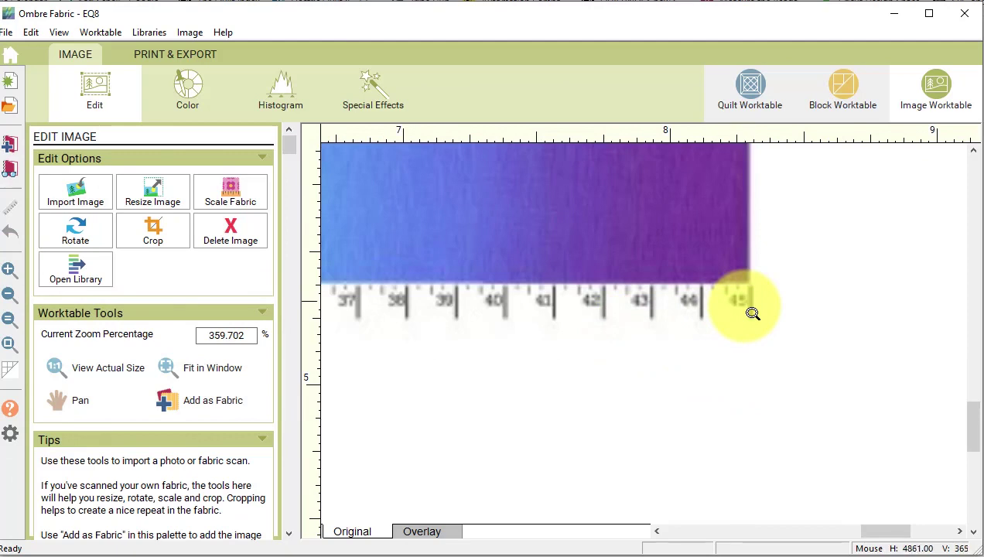
left_click(9, 345)
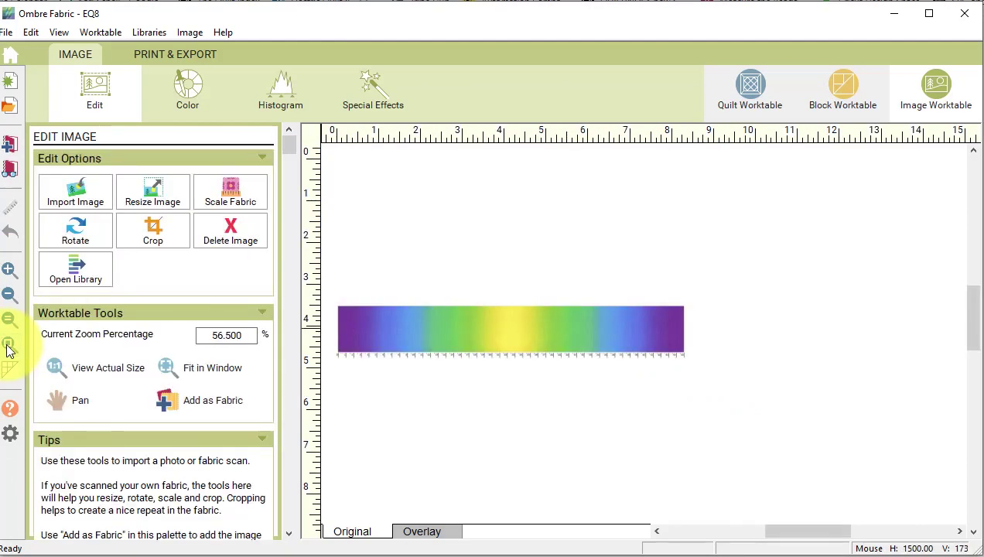
Crop thin slivers off the strip's left and right ends and bring up Scale Fabric.
left_click(153, 230)
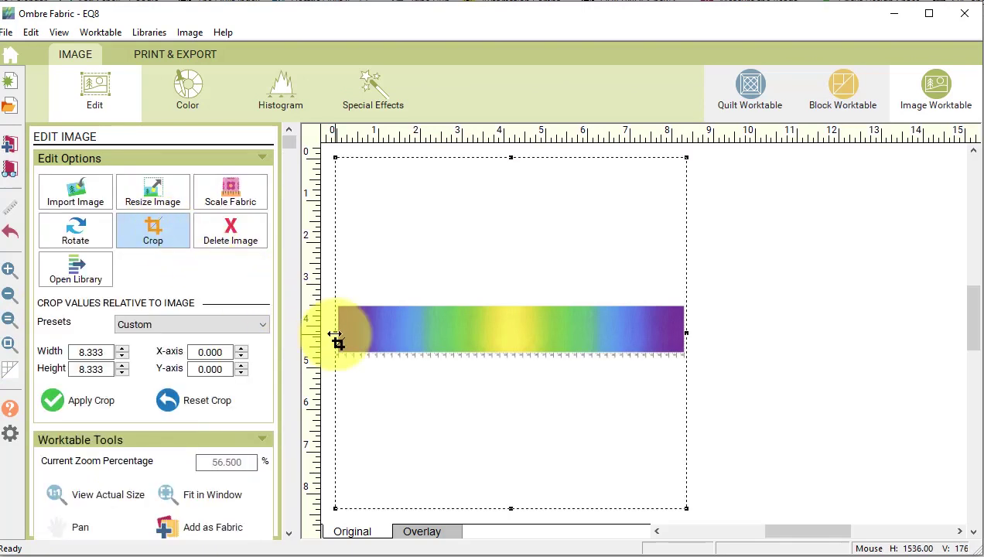
left_click_drag(337, 334, 341, 334)
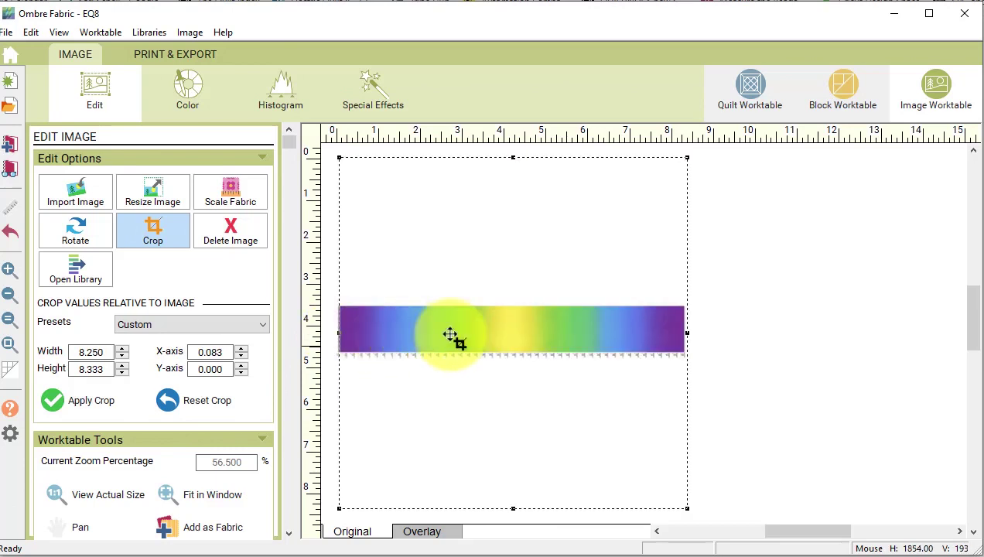
left_click_drag(687, 335, 683, 336)
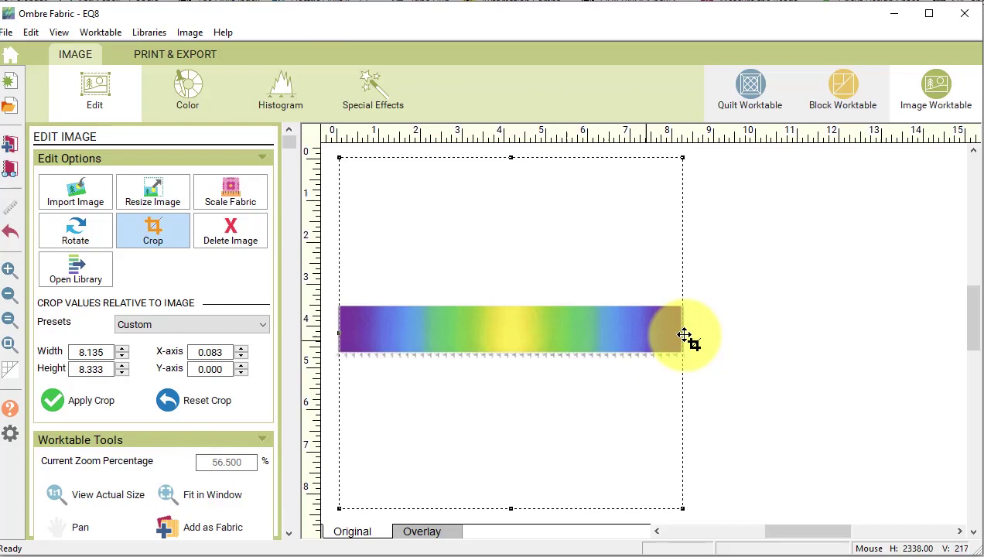
left_click(54, 404)
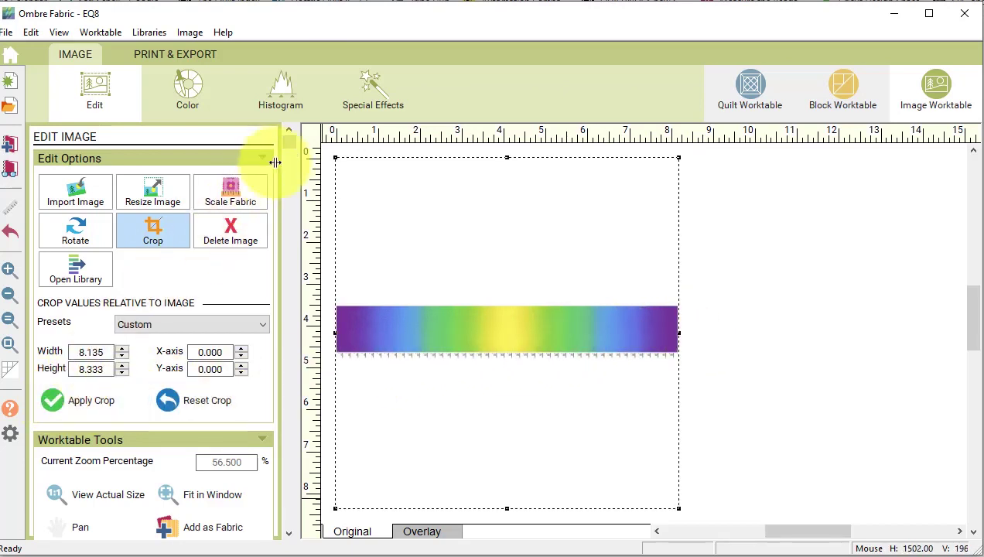
mouse_move(289, 143)
left_mouse_down()
mouse_move(306, 315)
mouse_move(290, 159)
left_mouse_up()
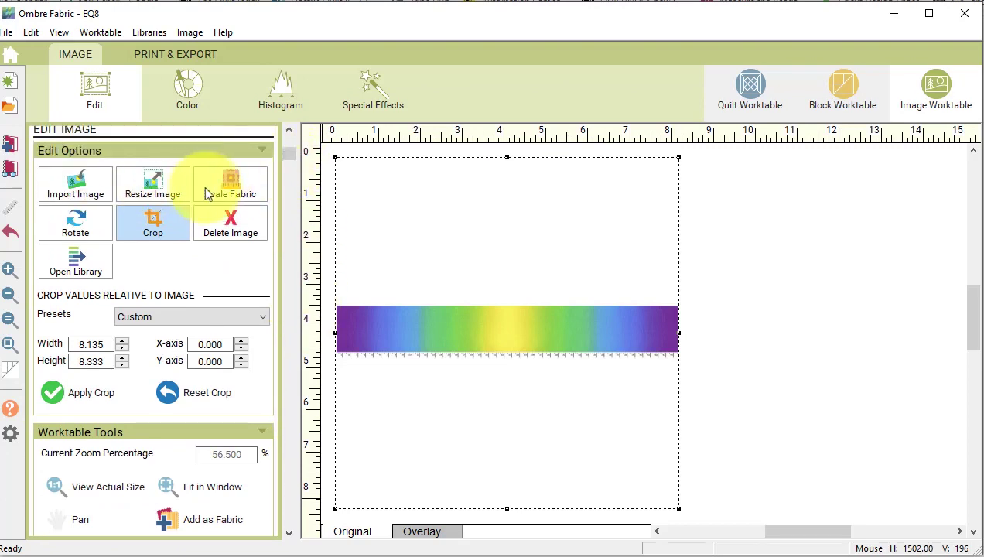
left_click(232, 187)
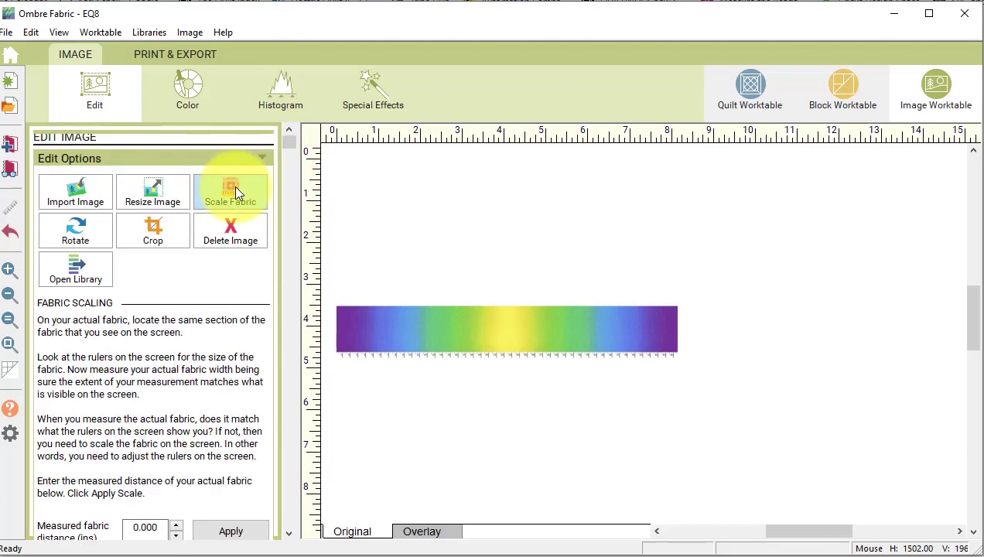
Rescale the fabric image to a 45-inch measured width.
left_click(288, 533)
left_click_drag(290, 534, 290, 534)
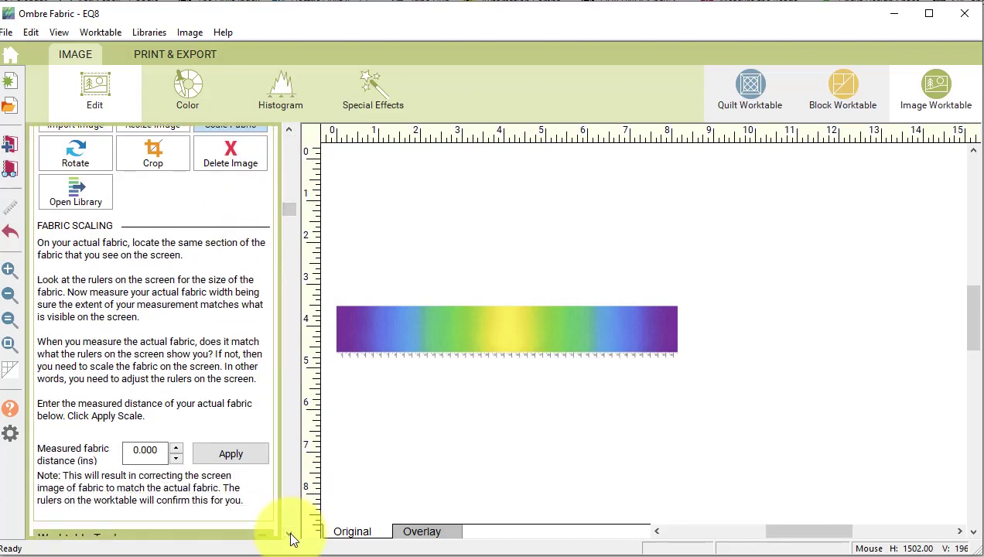
double_click(138, 450)
type("45")
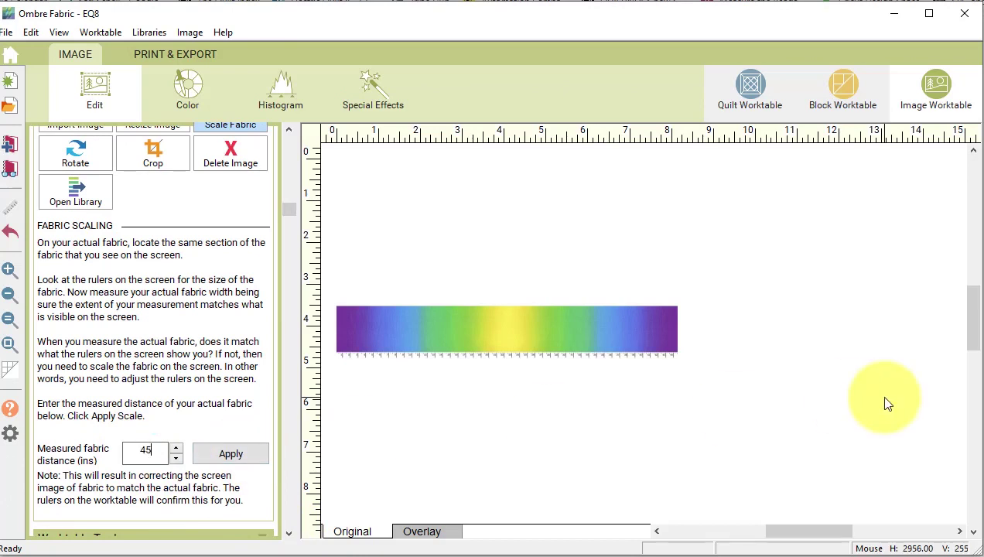
left_click(228, 456)
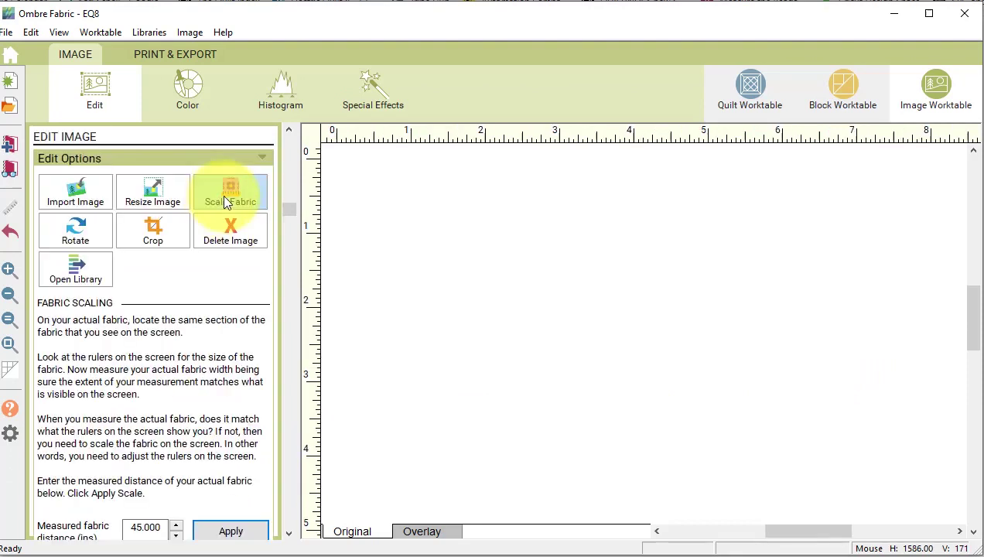
Crop away the white space above and below, leaving a 44.994 × 4.999 strip.
left_click(159, 226)
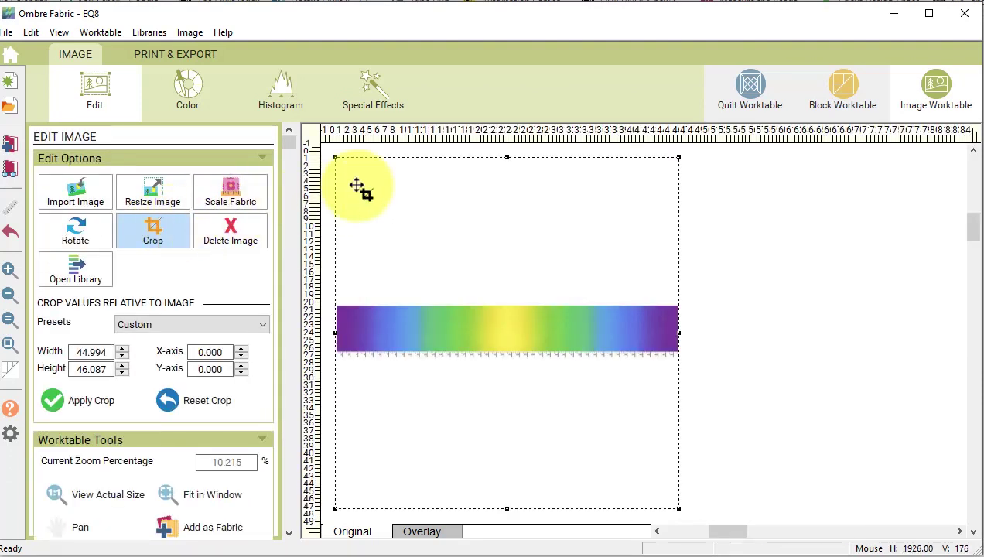
left_click_drag(512, 157, 512, 306)
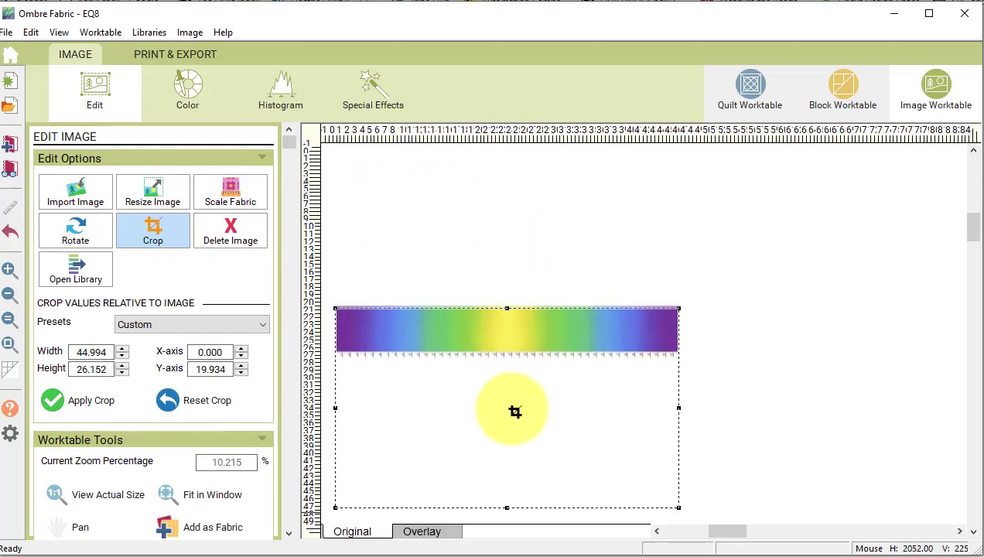
left_click_drag(512, 508, 511, 349)
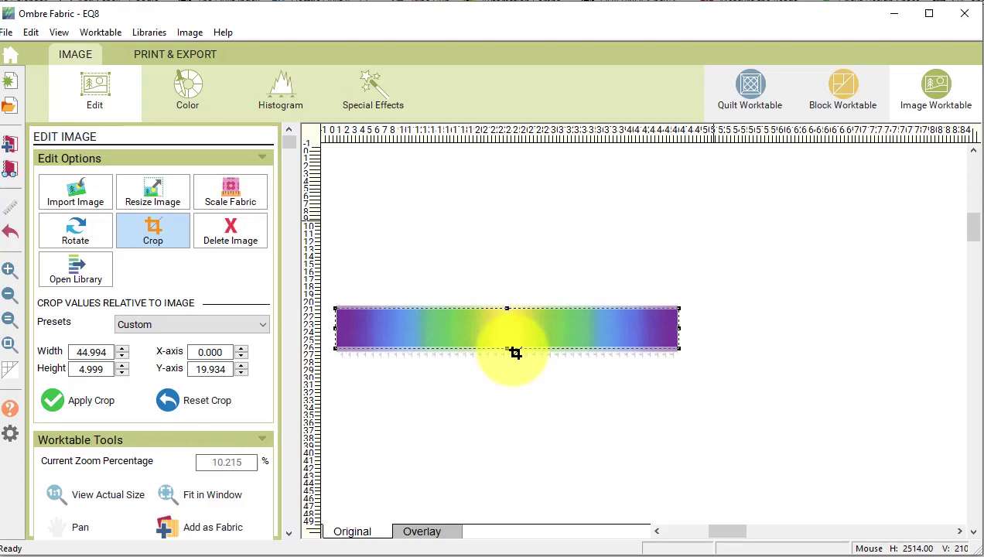
left_click(53, 404)
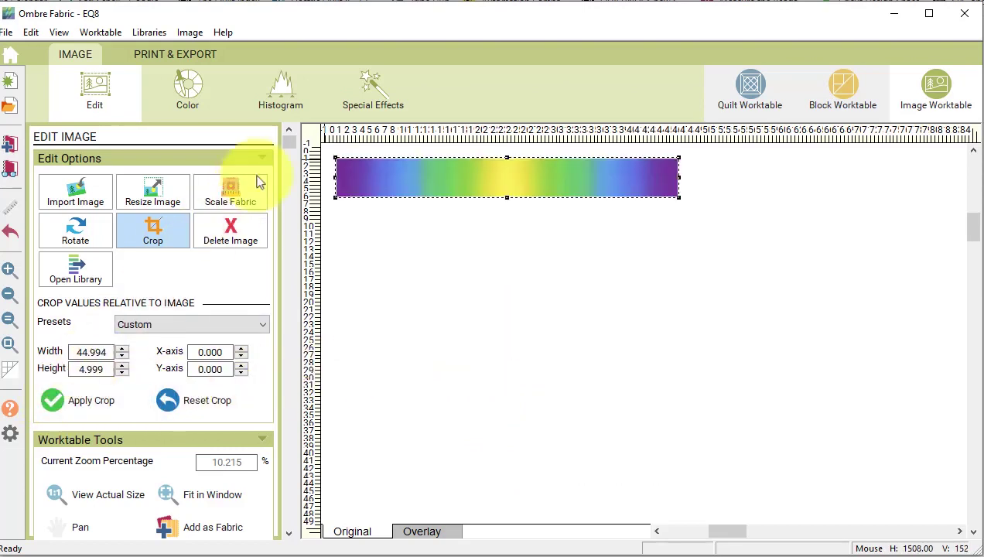
left_click_drag(288, 149, 280, 466)
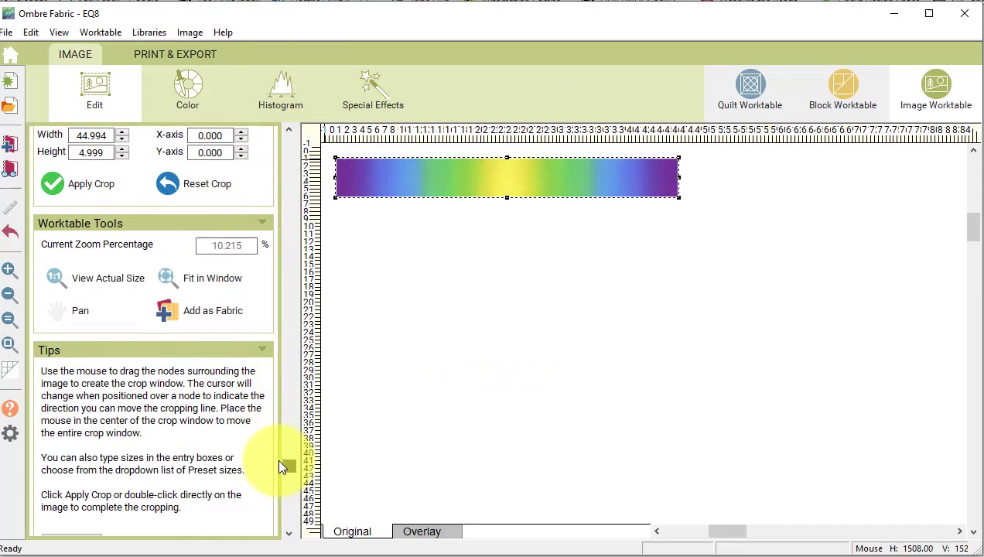
Add the horizontal strip as a fabric, rotate it 90 degrees, and add the vertical version too.
left_click(220, 310)
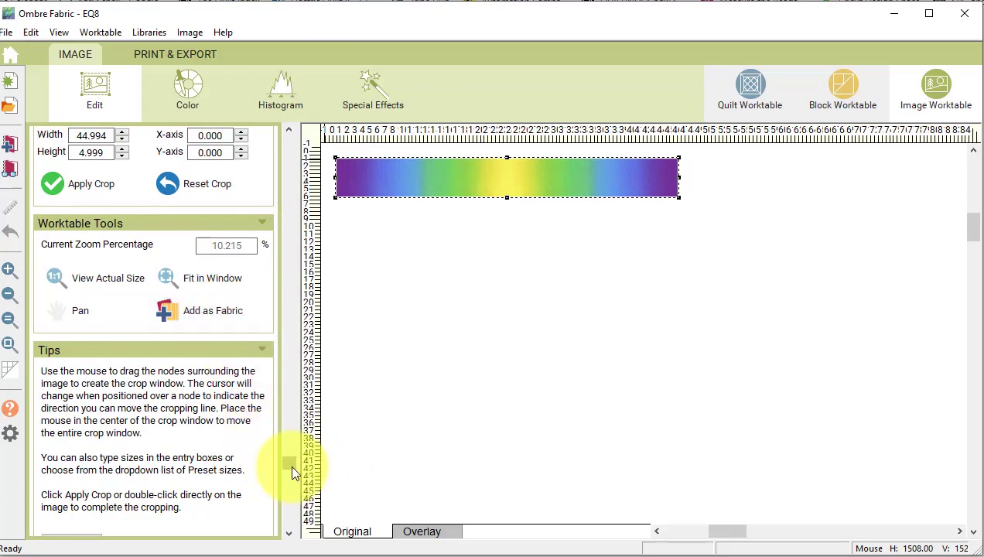
left_click_drag(290, 462, 319, 202)
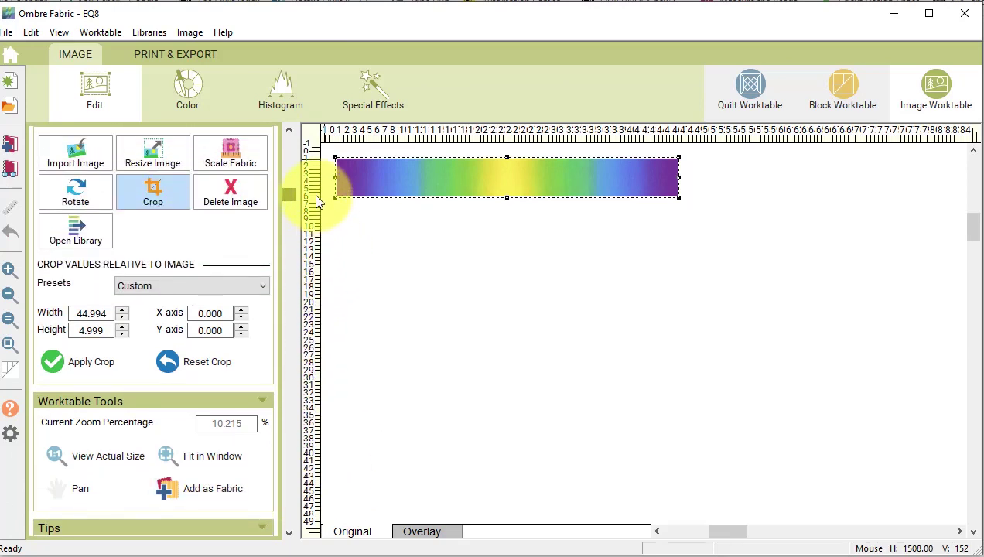
left_click(75, 197)
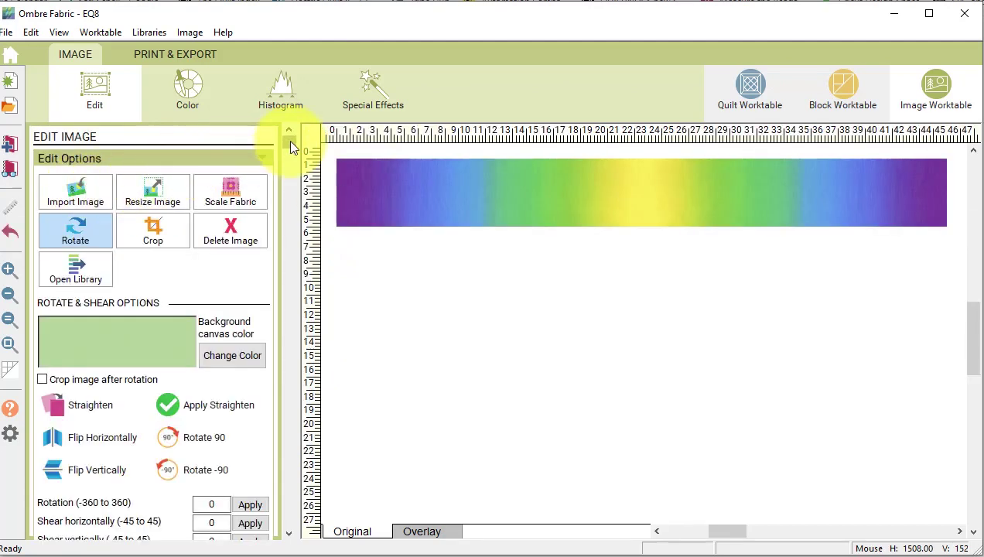
left_click_drag(293, 148, 287, 197)
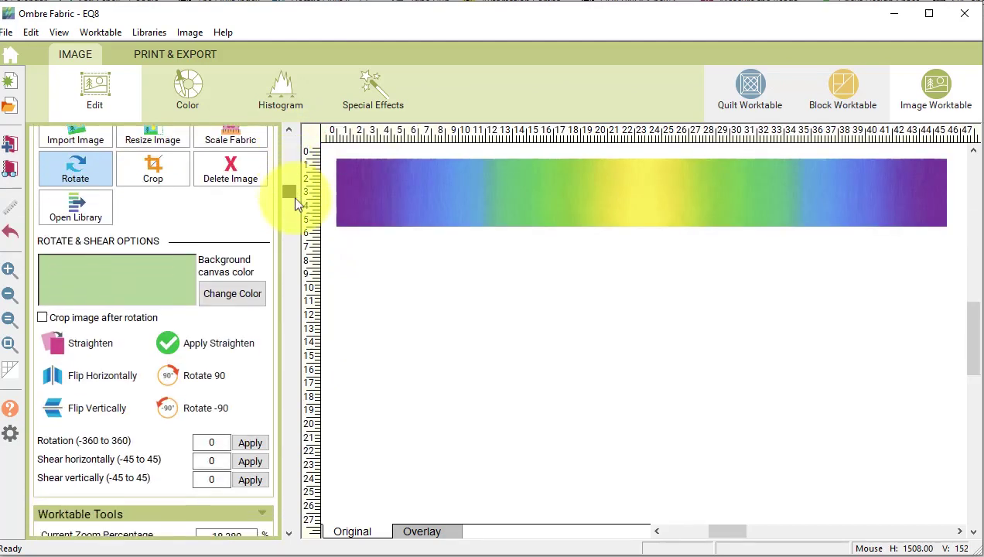
left_click(214, 378)
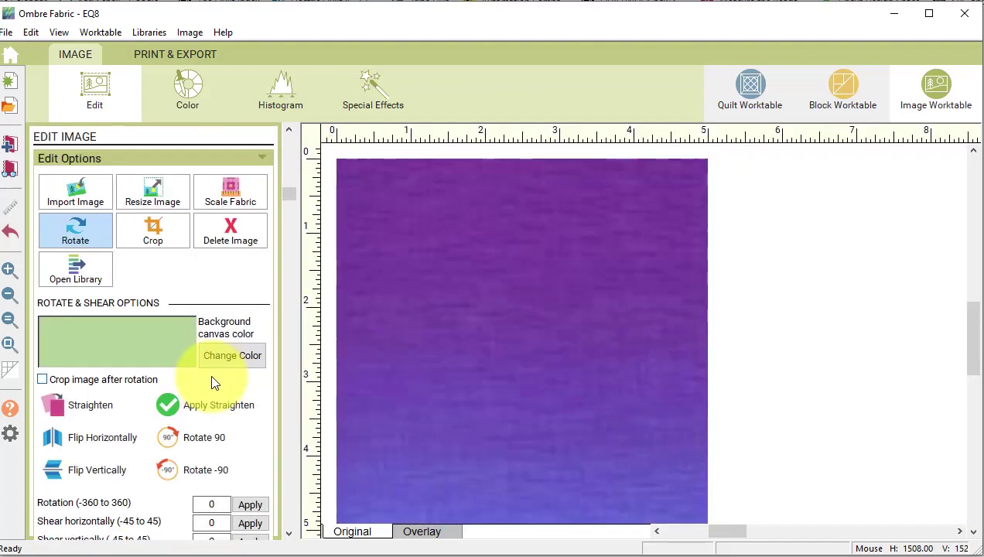
left_click_drag(285, 198, 290, 480)
left_click(214, 316)
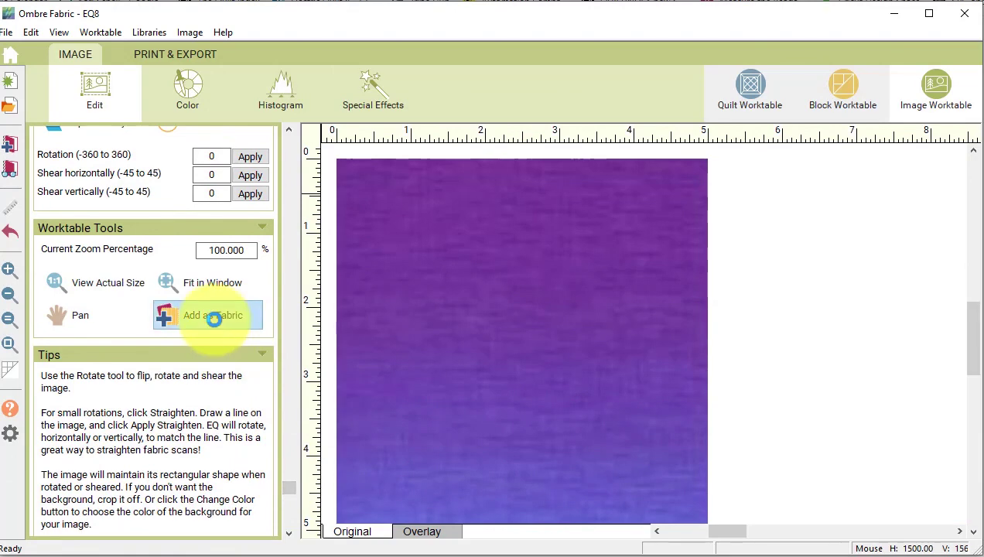
Start a 30 × 30 inch pieced PolyDraw block on a 4-ring, 10-spoke circle grid.
left_click(838, 89)
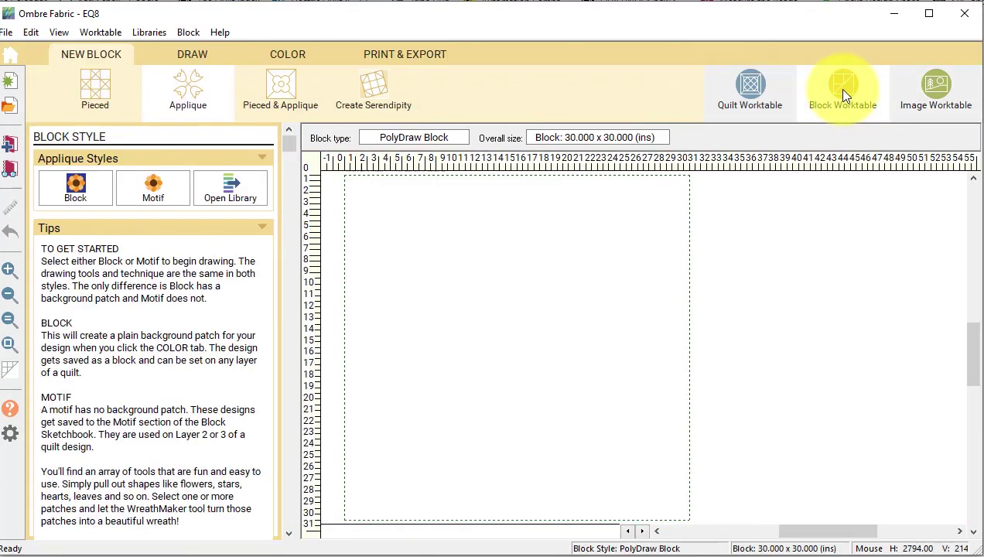
left_click(95, 78)
left_click(152, 190)
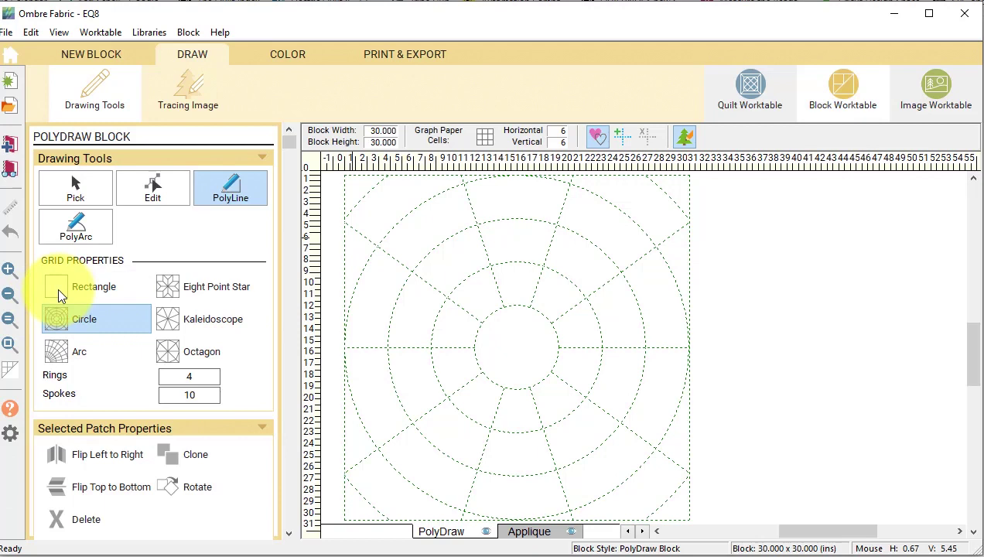
Draw a PolyArc wedge from the centre to the outer ring, arcing to the next spoke.
left_click(65, 228)
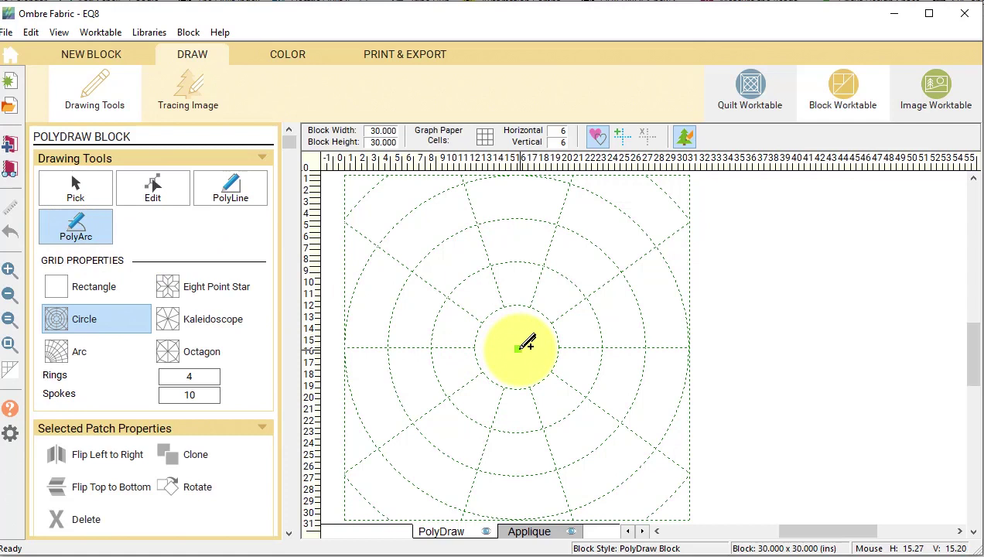
left_click(518, 348)
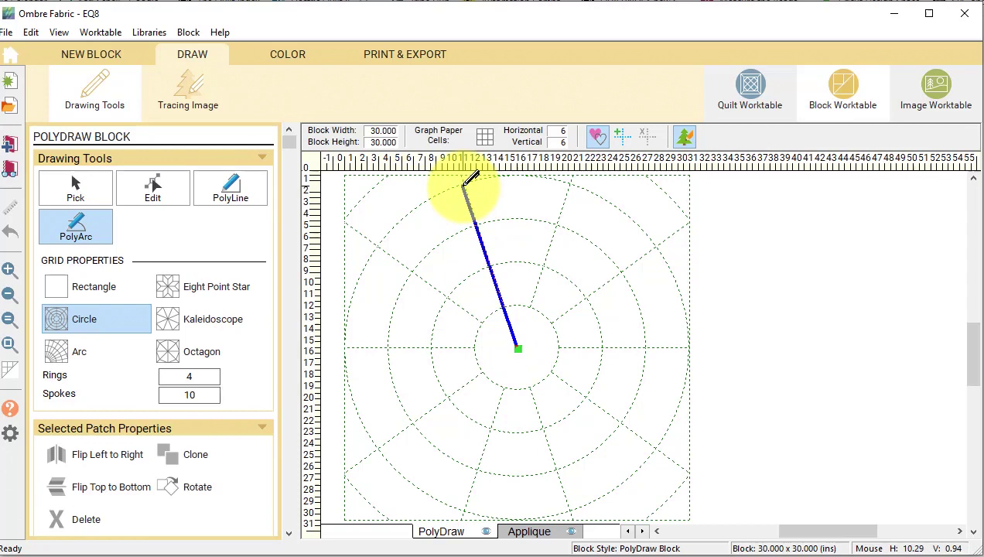
left_click(464, 184)
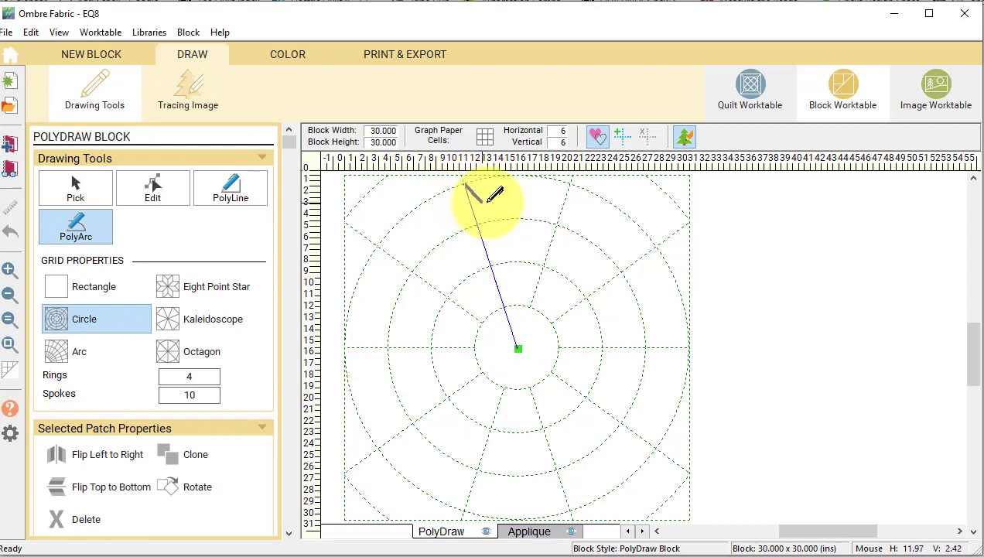
left_click(571, 181)
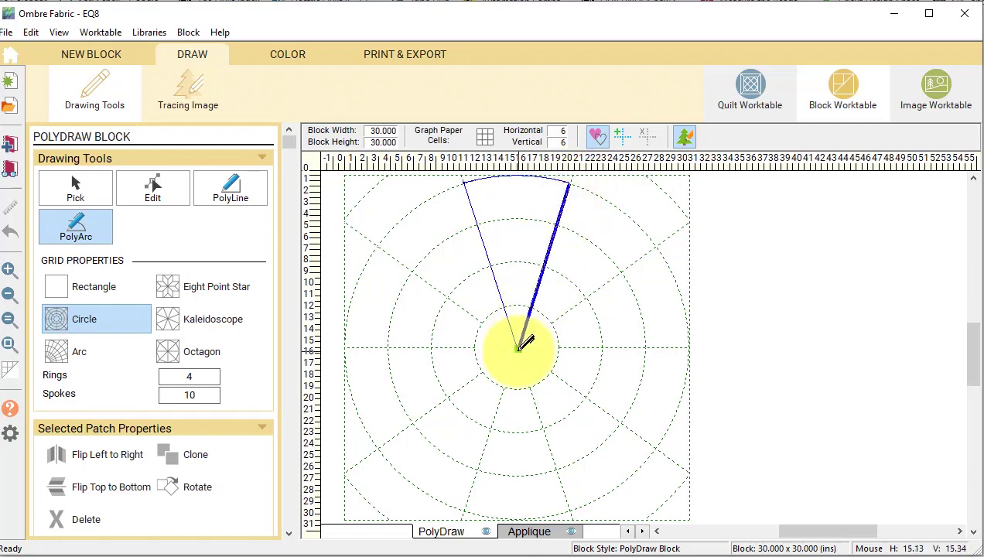
left_click(519, 349)
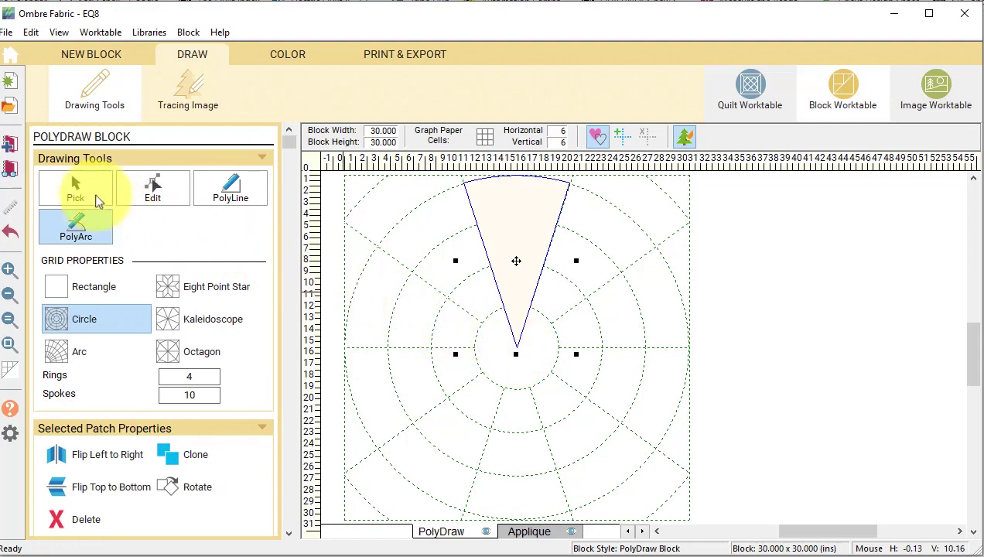
Clone and rotate the wedge into all ten slots, then add the wheel block to the sketchbook.
left_click(81, 193)
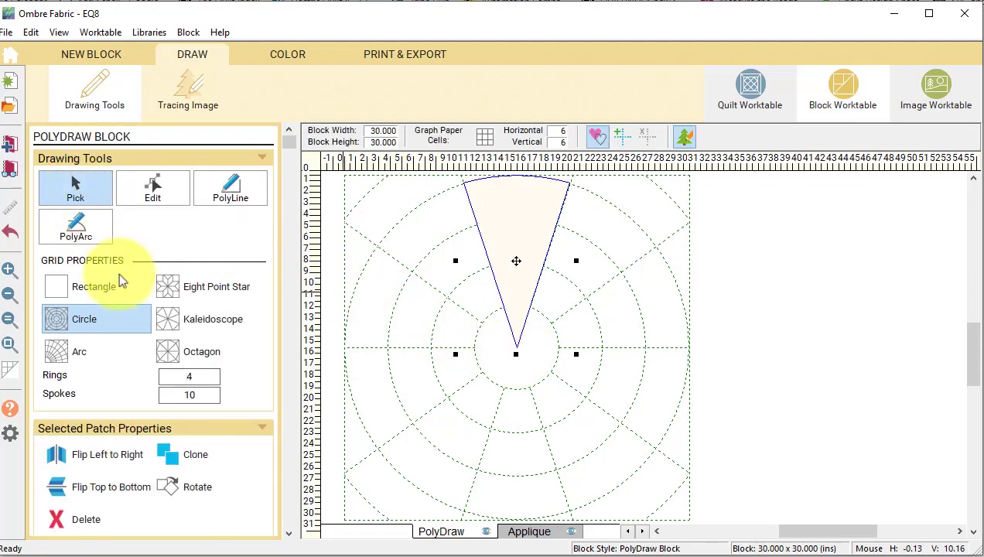
left_click(205, 459)
left_click(198, 491)
left_click_drag(540, 254, 585, 266)
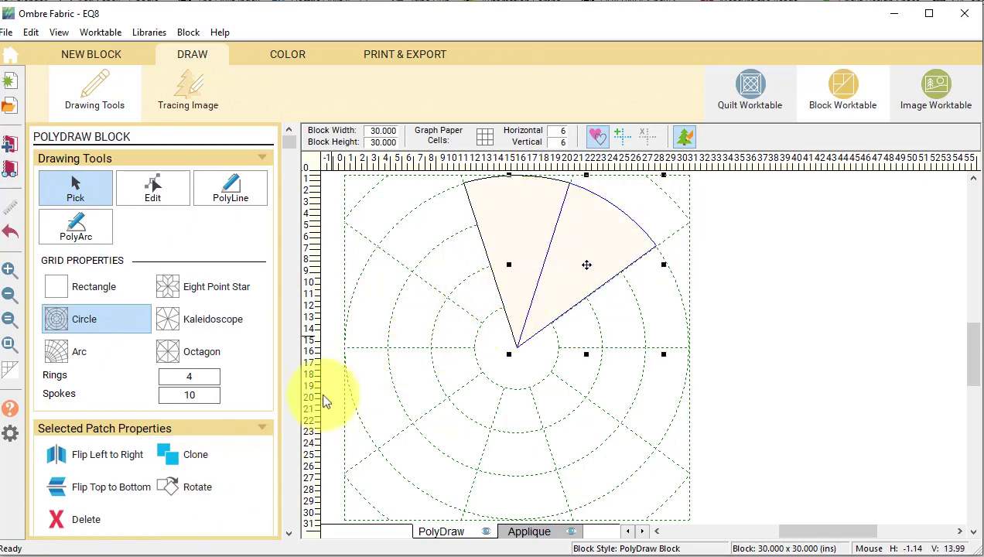
left_click(207, 456)
mouse_move(609, 300)
left_mouse_down()
mouse_move(593, 340)
mouse_move(636, 398)
mouse_move(494, 449)
mouse_move(443, 417)
mouse_move(450, 368)
mouse_move(408, 314)
left_mouse_up()
left_click_drag(310, 390, 347, 340)
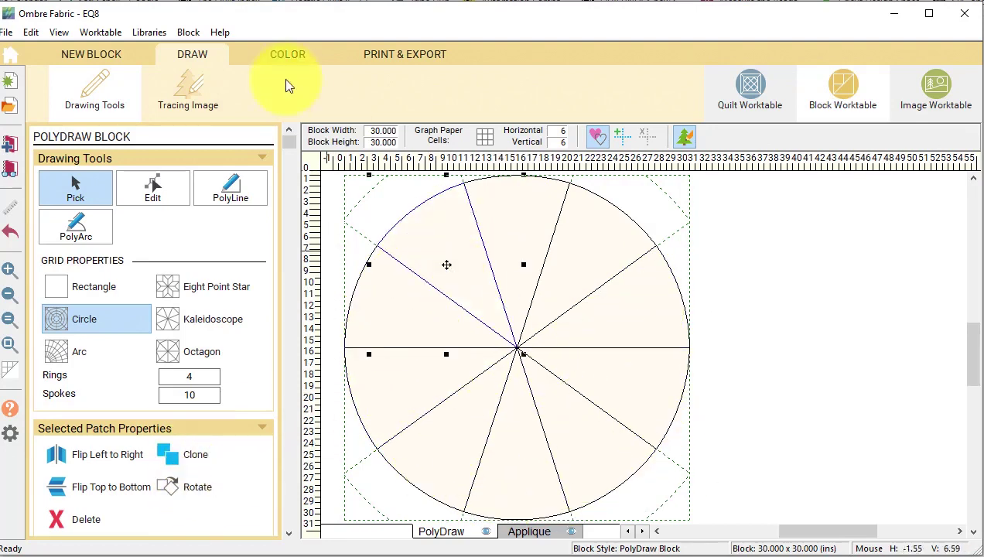
left_click(11, 145)
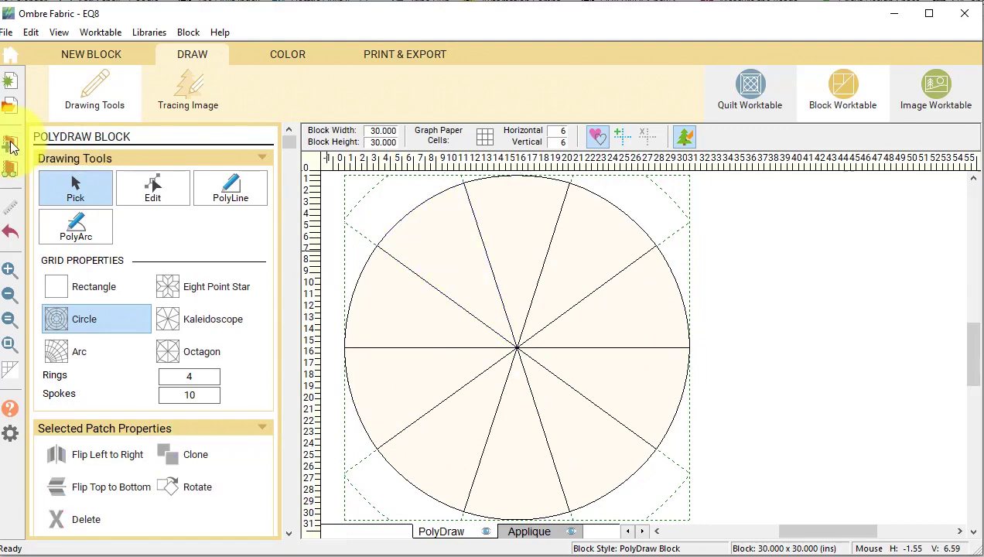
Switch to a Custom Set quilt layout sized 30 × 30 inches and delete its border.
left_click(749, 91)
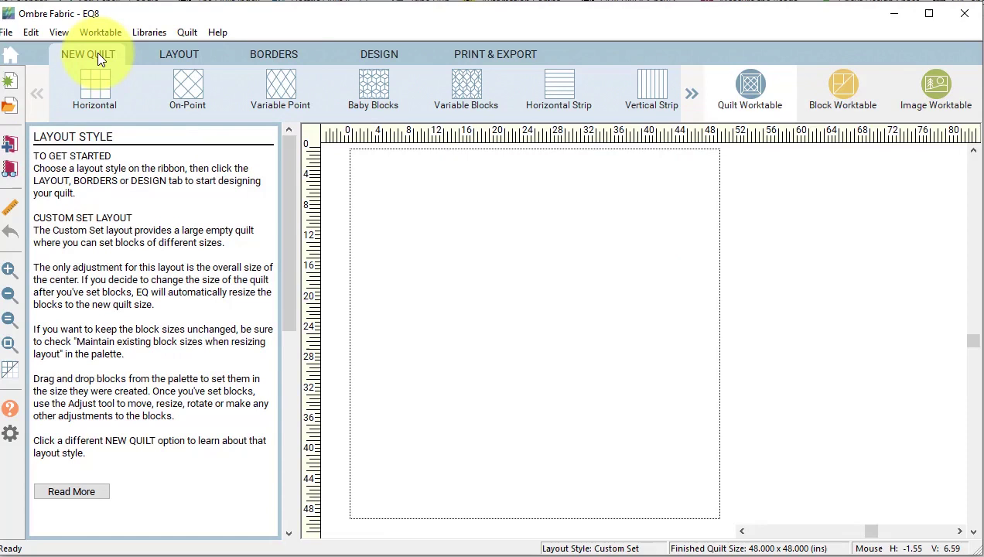
left_click(693, 96)
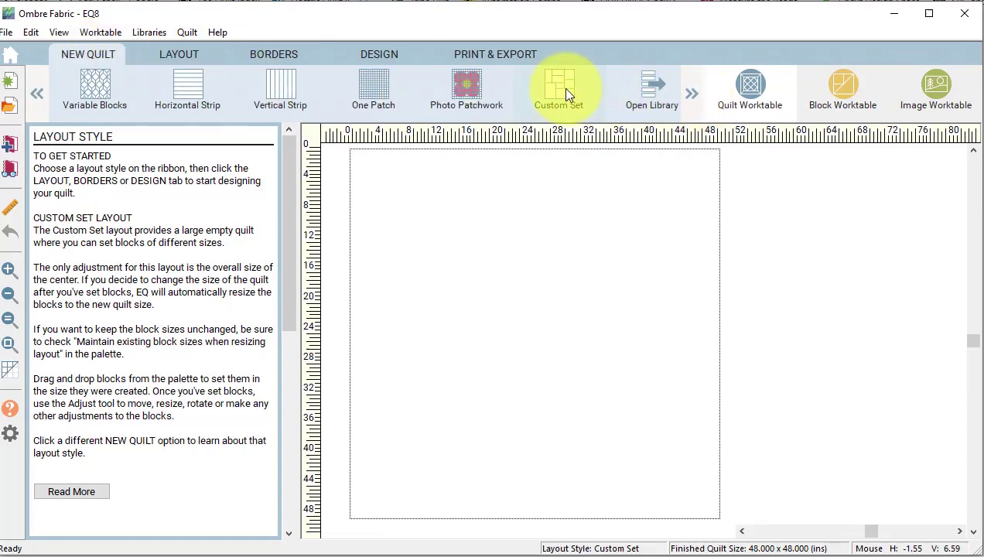
left_click(562, 87)
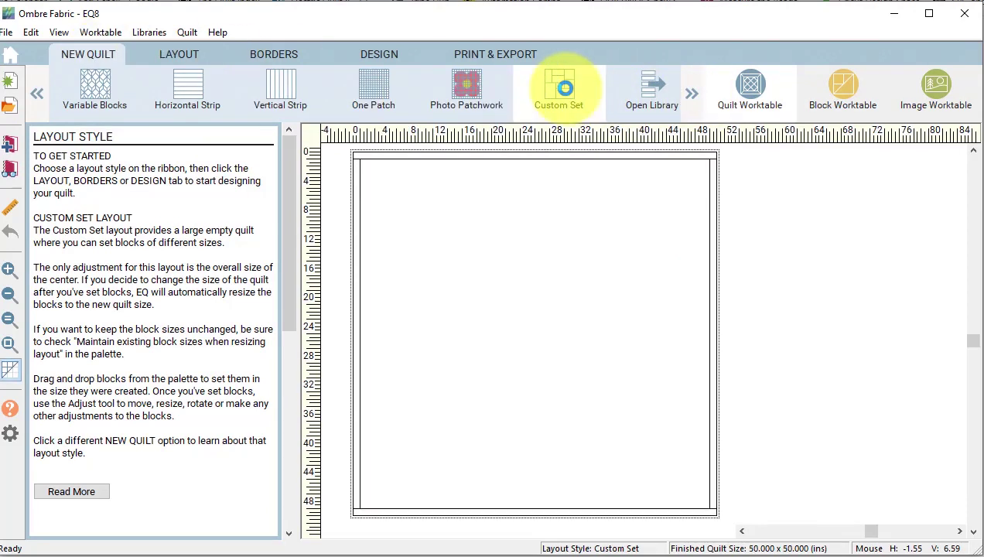
left_click(184, 54)
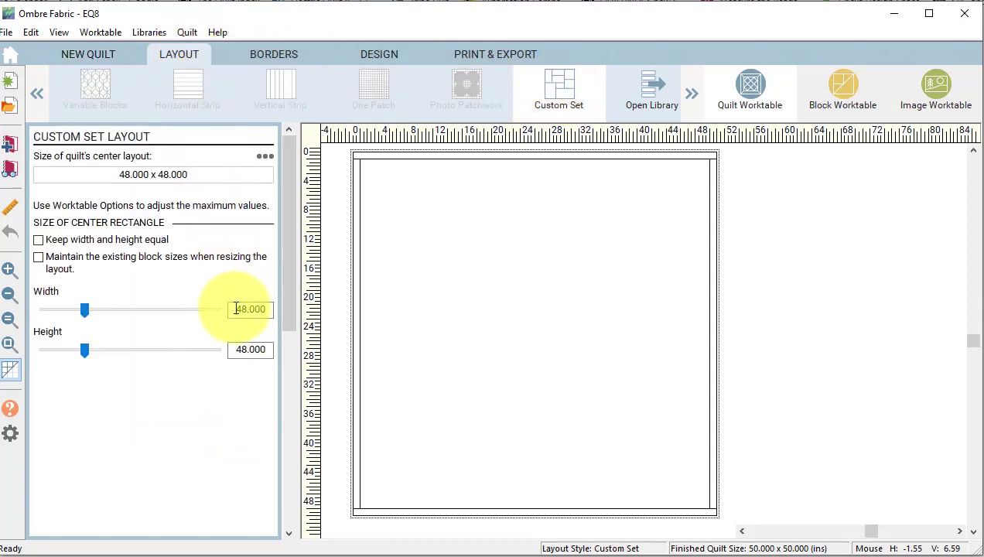
double_click(235, 307)
type("30")
key("Tab")
type("30")
key("Tab")
left_click(274, 54)
left_click(154, 217)
Place the wheel block on the quilt and centre it horizontally and vertically.
left_click(384, 54)
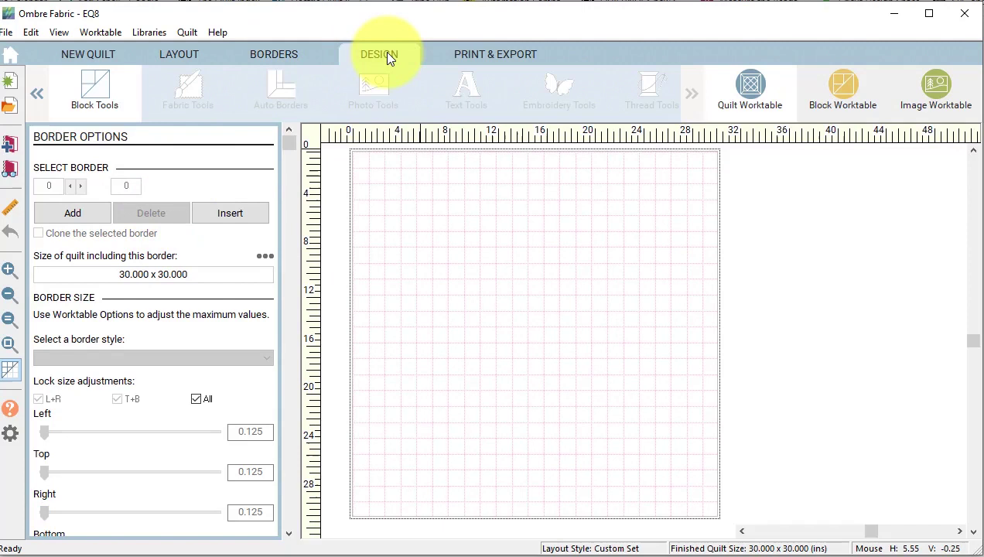
left_click(97, 87)
left_click_drag(62, 516, 273, 496)
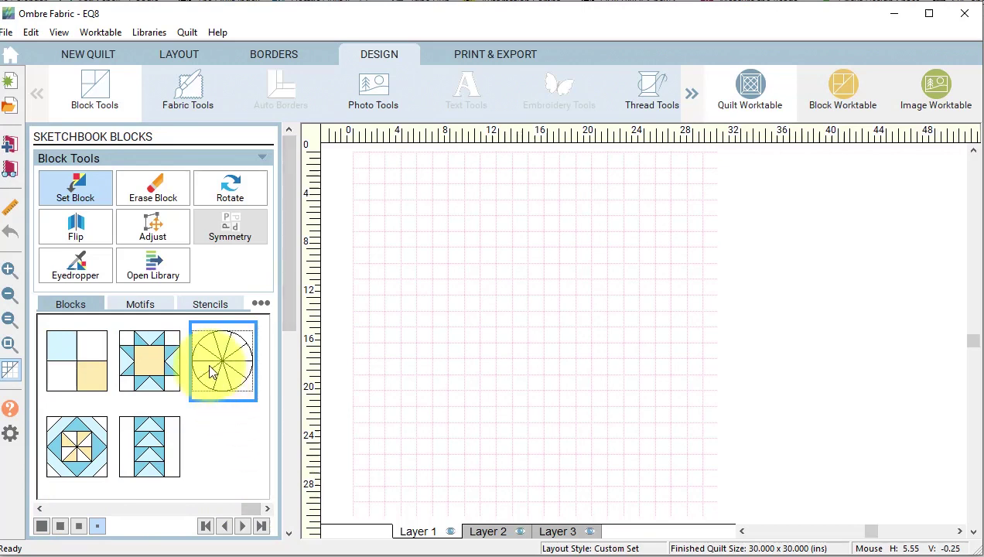
left_click_drag(213, 371, 478, 244)
left_click(152, 226)
left_click(604, 390)
left_click_drag(288, 140, 286, 429)
left_click(124, 267)
left_click(220, 270)
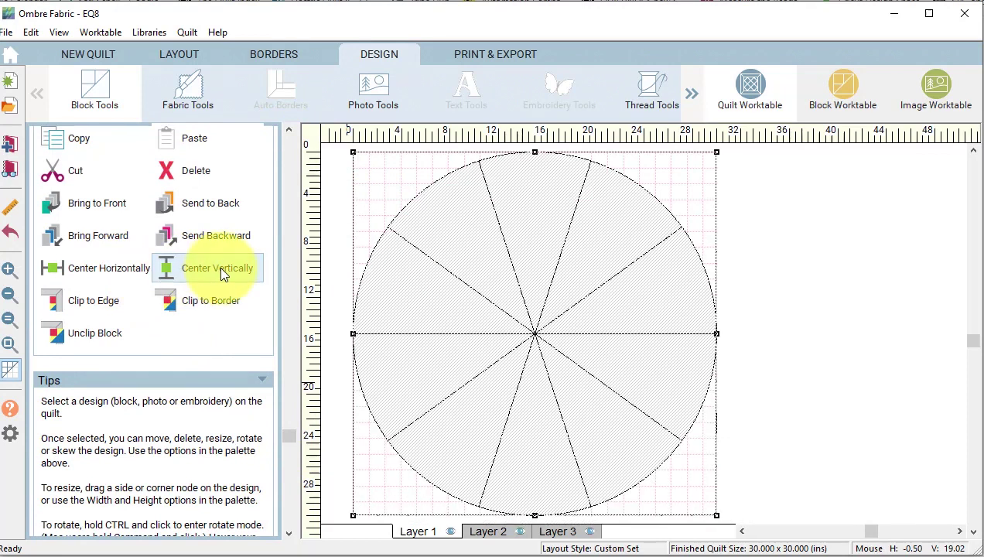
Use Swap Color to fill all ten wedges with the purple-blue-green-yellow ombre fabric.
left_click(192, 89)
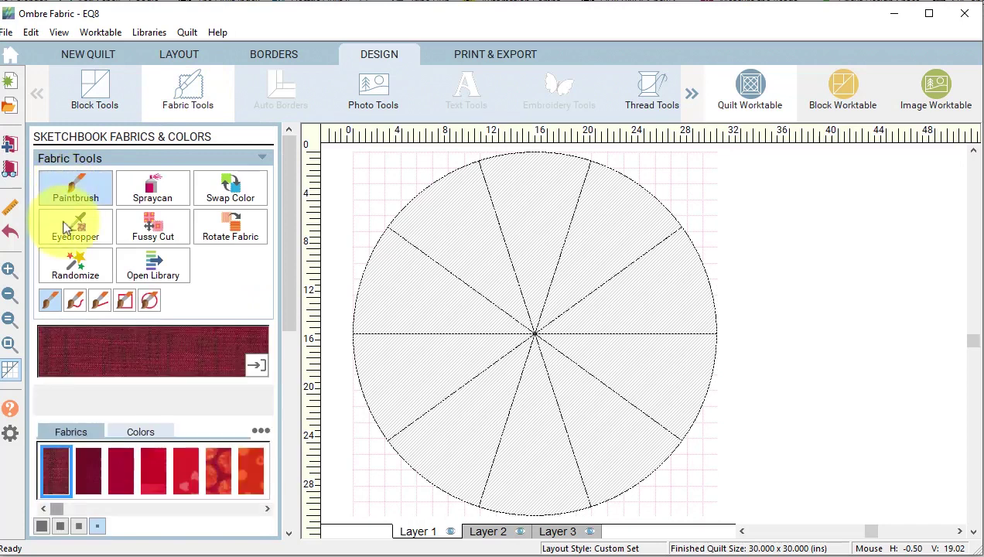
left_click_drag(56, 508, 264, 501)
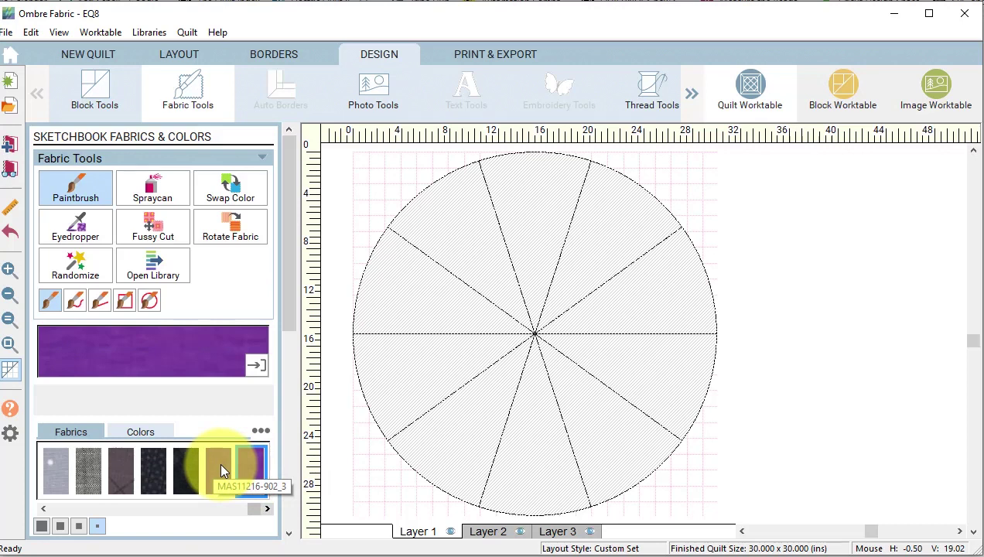
left_click(219, 469)
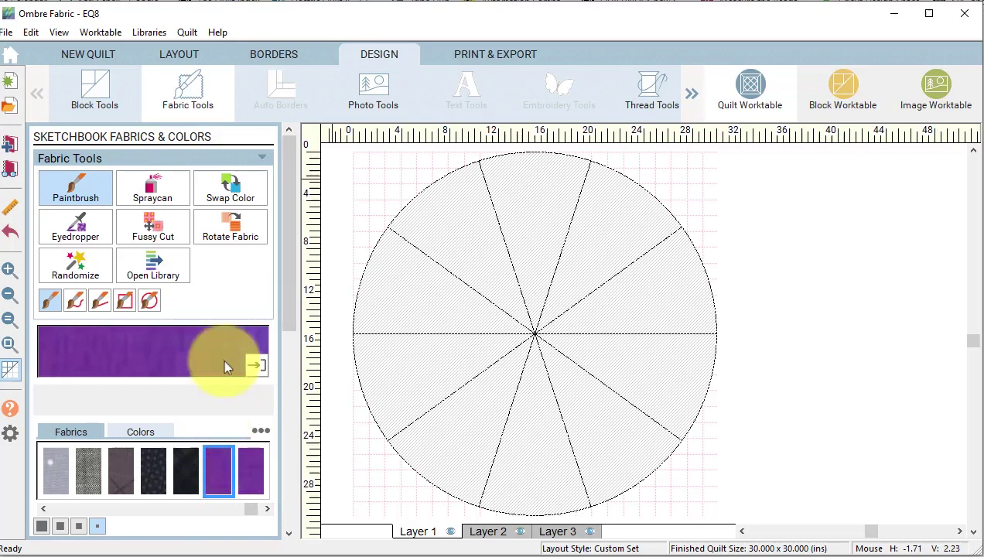
left_click(230, 188)
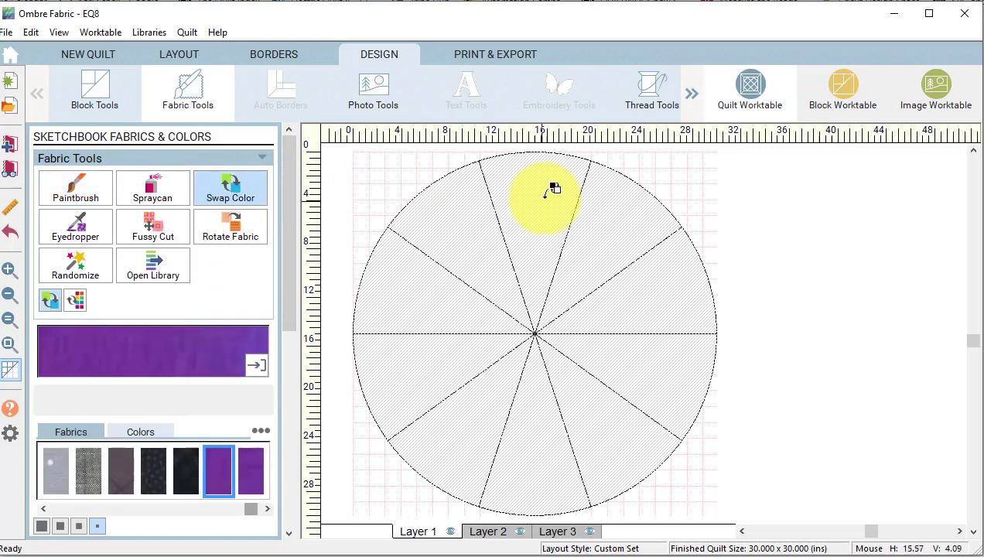
left_click(553, 190)
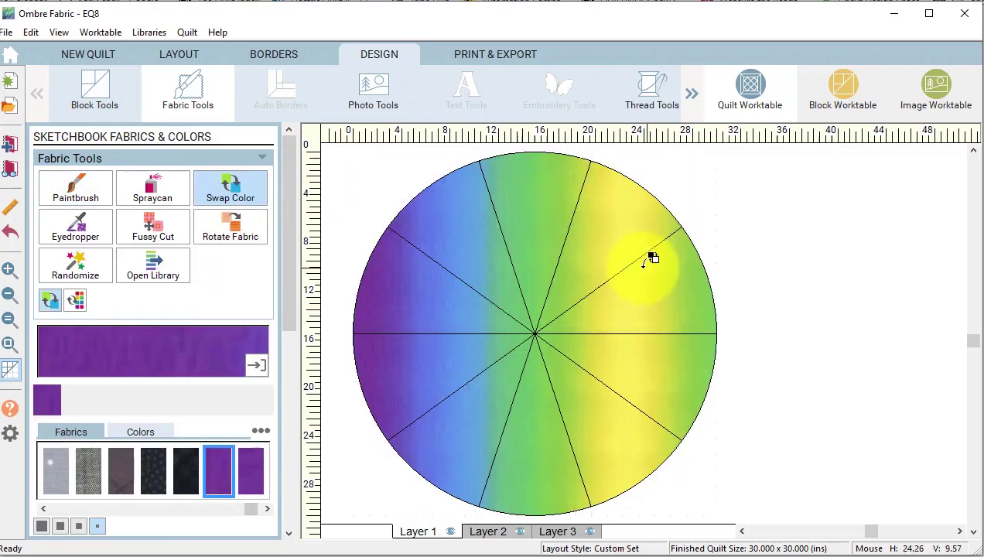
Rotate the ombre fabric a quarter turn in the top and bottom wedges.
left_click(237, 232)
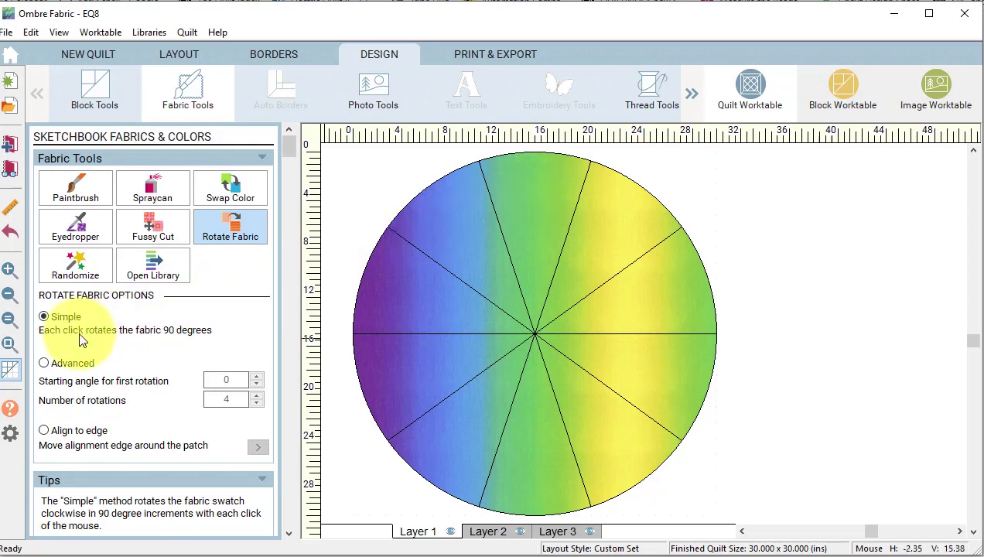
left_click(536, 203)
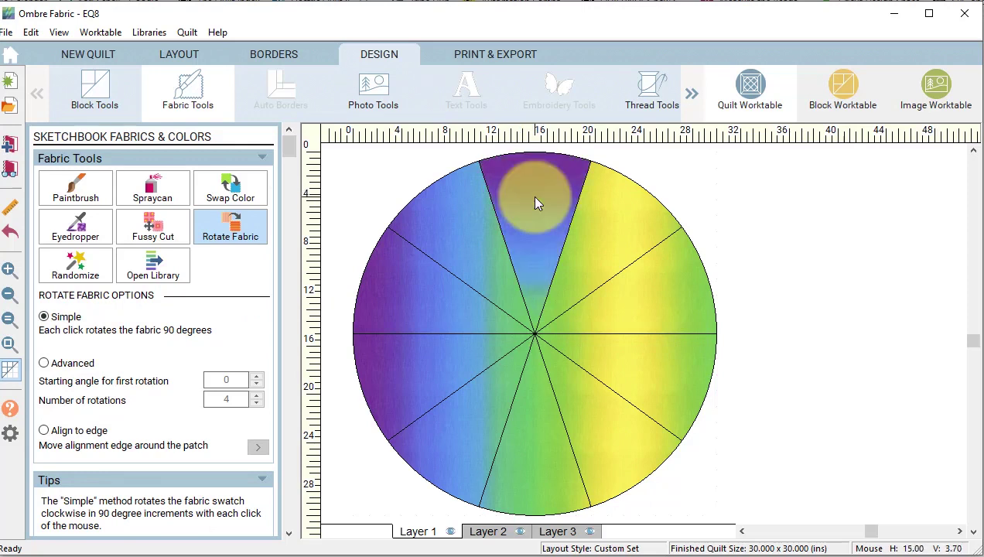
left_click(541, 476)
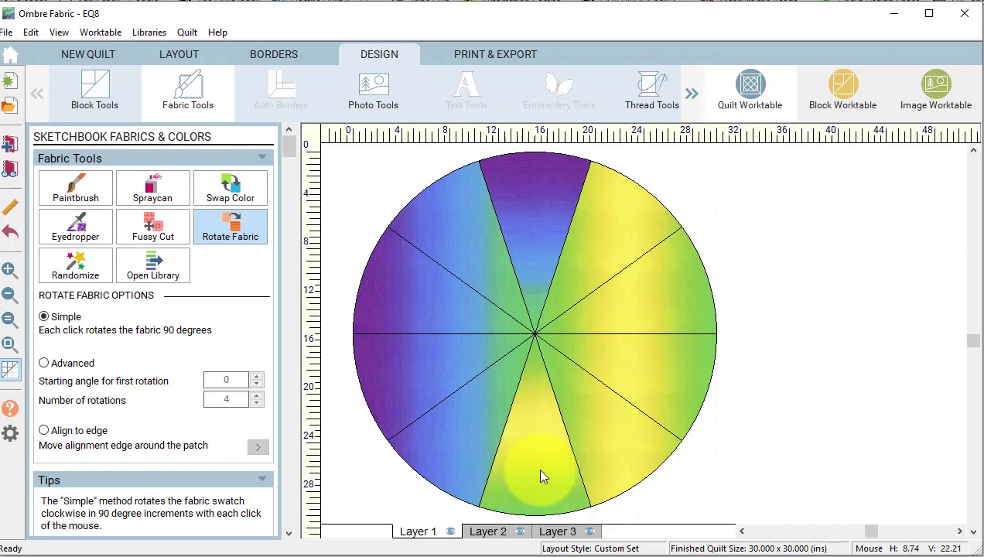
Fussy-cut the top wedge to put purple at the rim, and move the bottom wedge's yellow band lower.
left_click(182, 226)
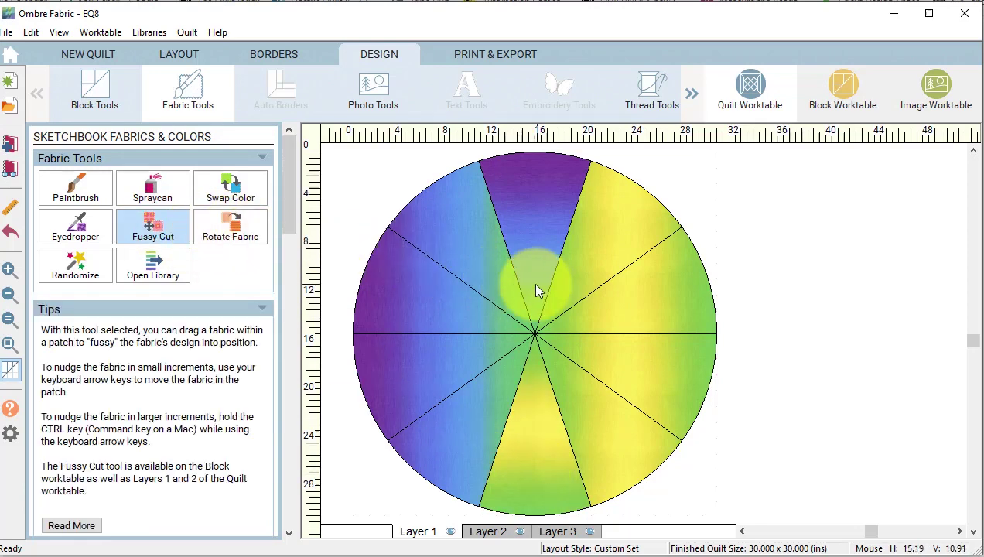
left_click_drag(532, 282, 533, 226)
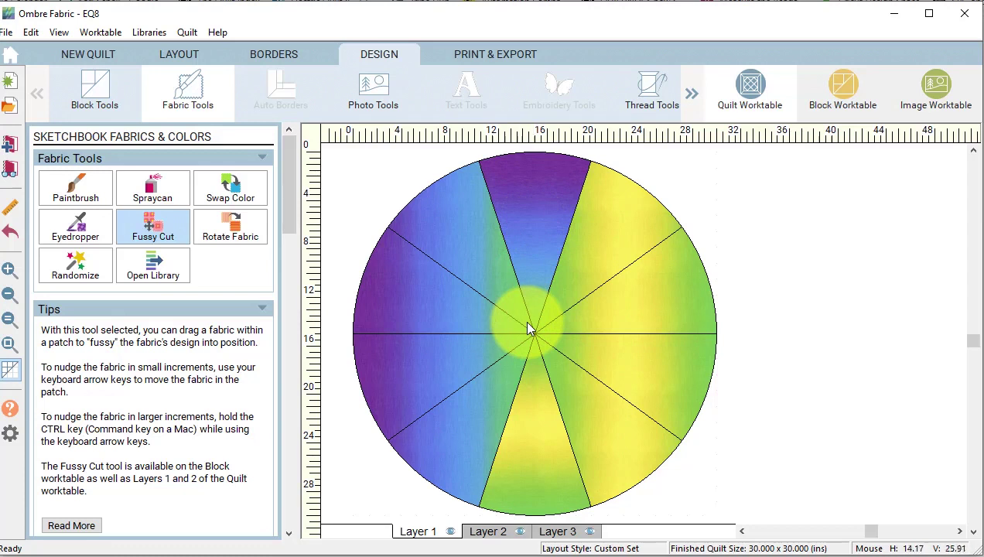
left_click_drag(528, 413, 538, 538)
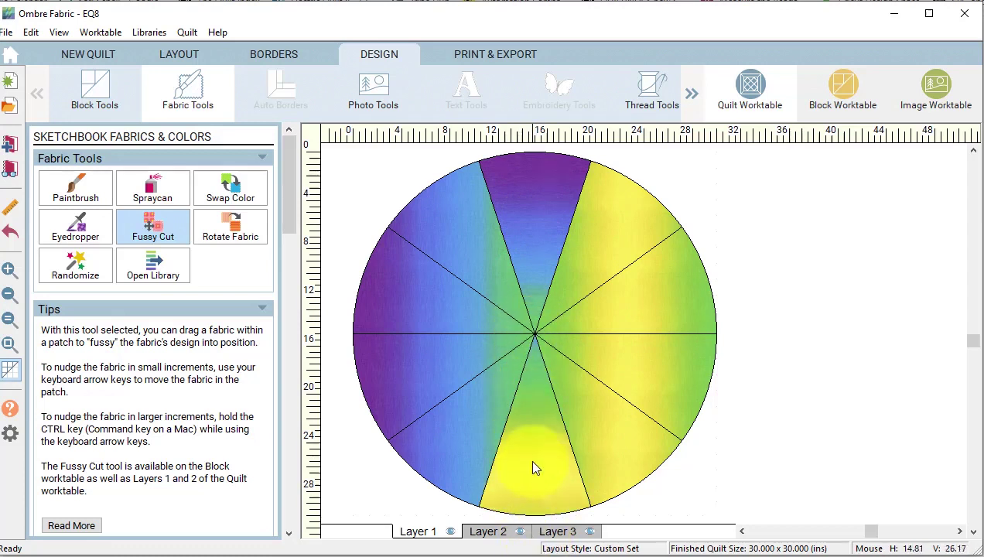
left_click_drag(524, 417, 526, 500)
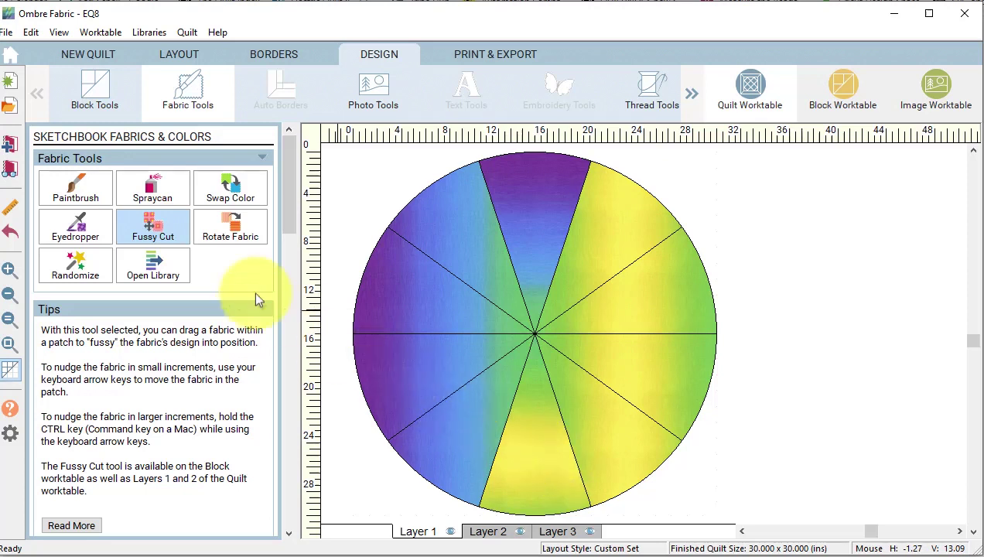
Re-pick the ombre fabric and fussy-cut the bottom wedge so purple reaches the rim.
left_click(73, 195)
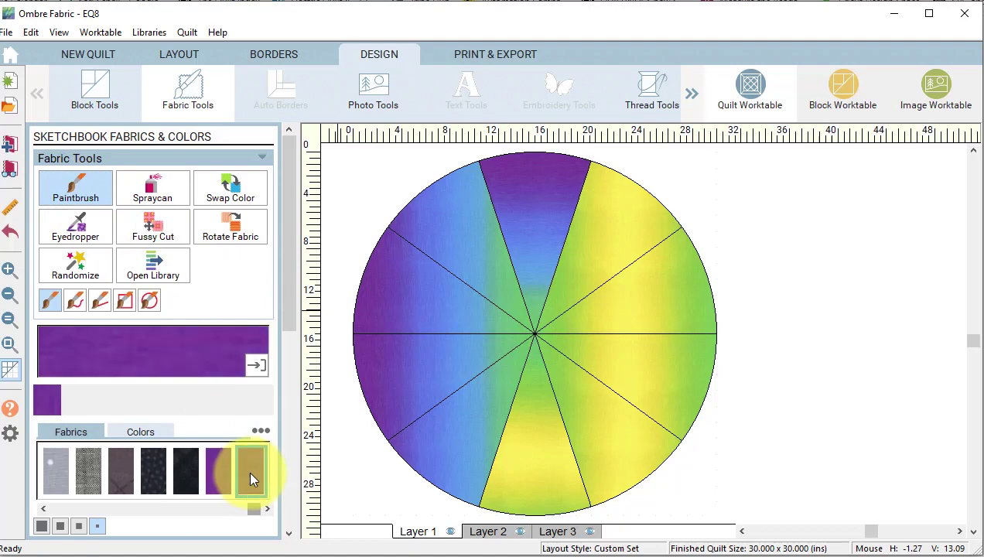
left_click(248, 475)
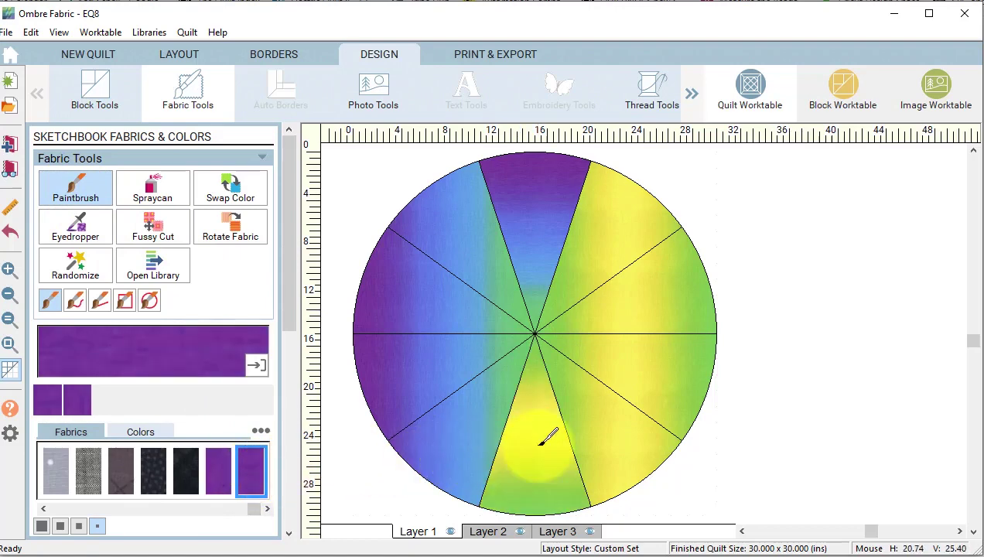
left_click(147, 229)
left_click_drag(532, 482, 520, 446)
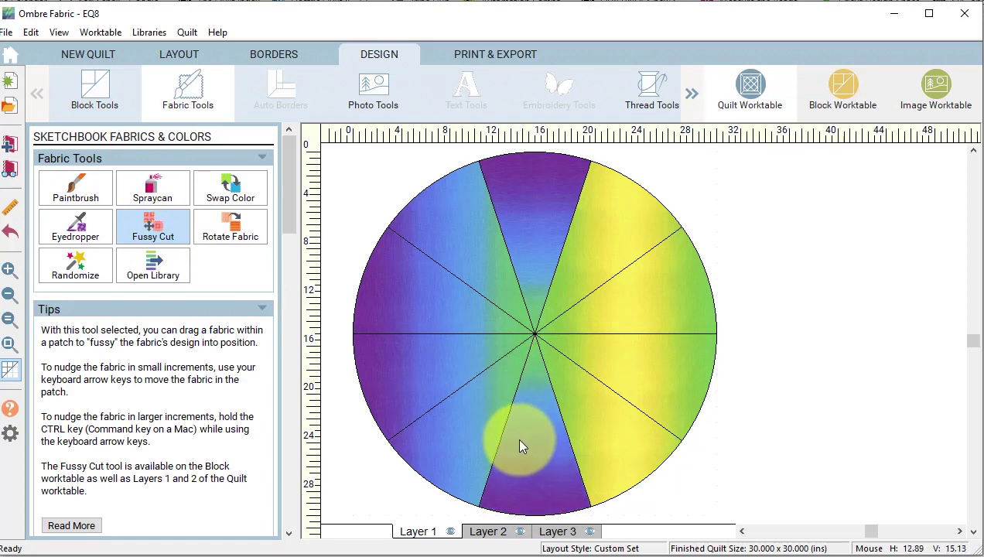
mouse_move(520, 446)
left_mouse_down()
mouse_move(545, 493)
mouse_move(511, 464)
left_mouse_up()
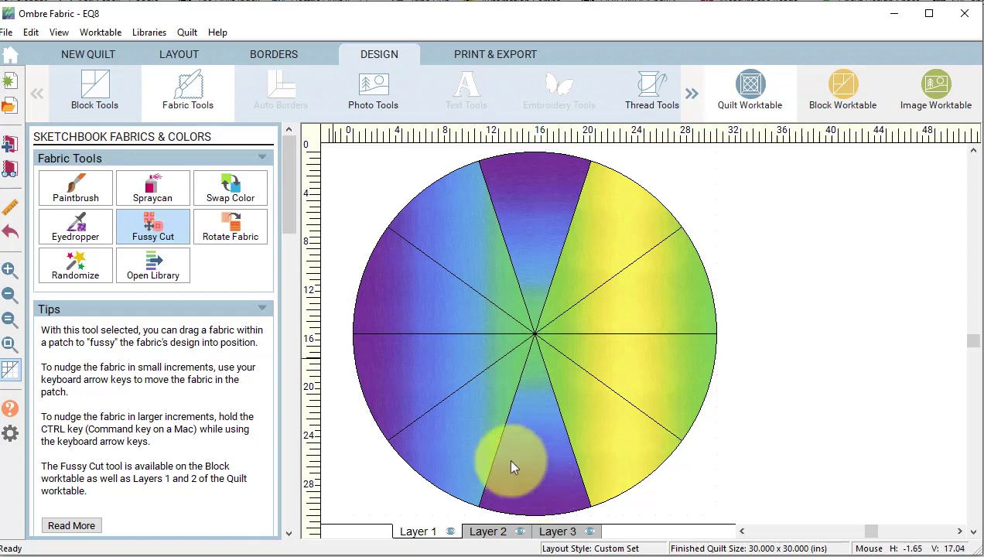
Set Advanced rotation to 10 steps, then turn and shift the upper-right wedge's fabric so purple meets the rim.
left_click(230, 233)
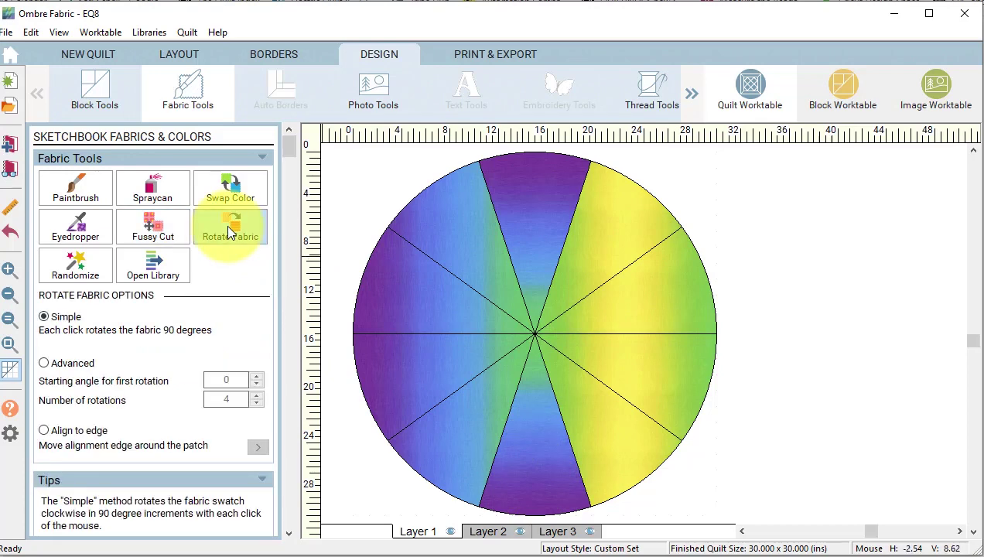
left_click(43, 363)
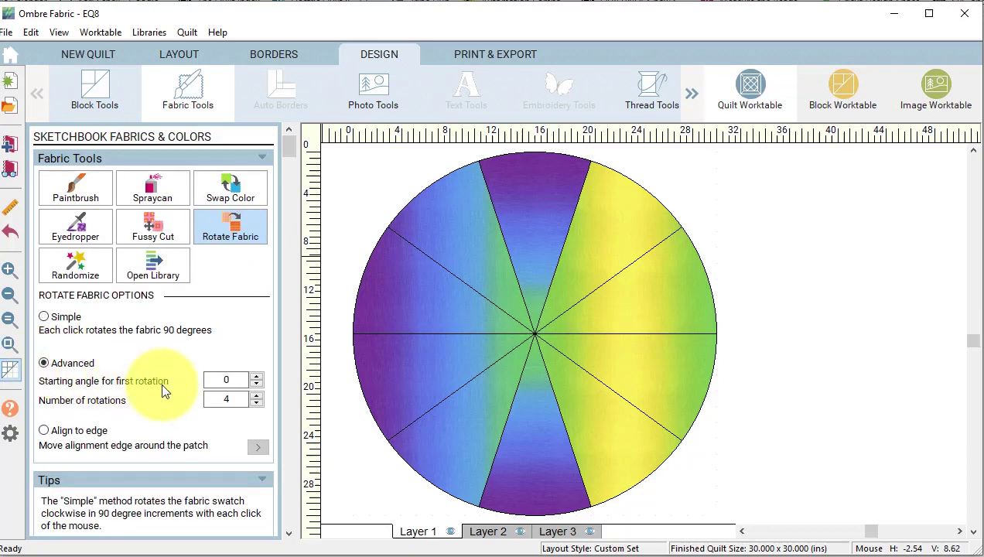
left_click(257, 395)
left_click(257, 395)
left_click(258, 395)
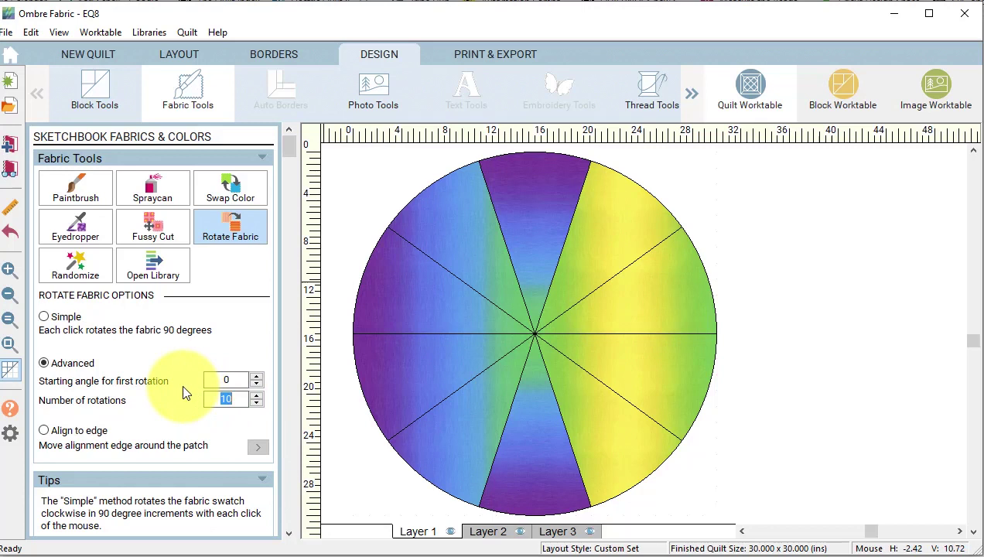
left_click(557, 239)
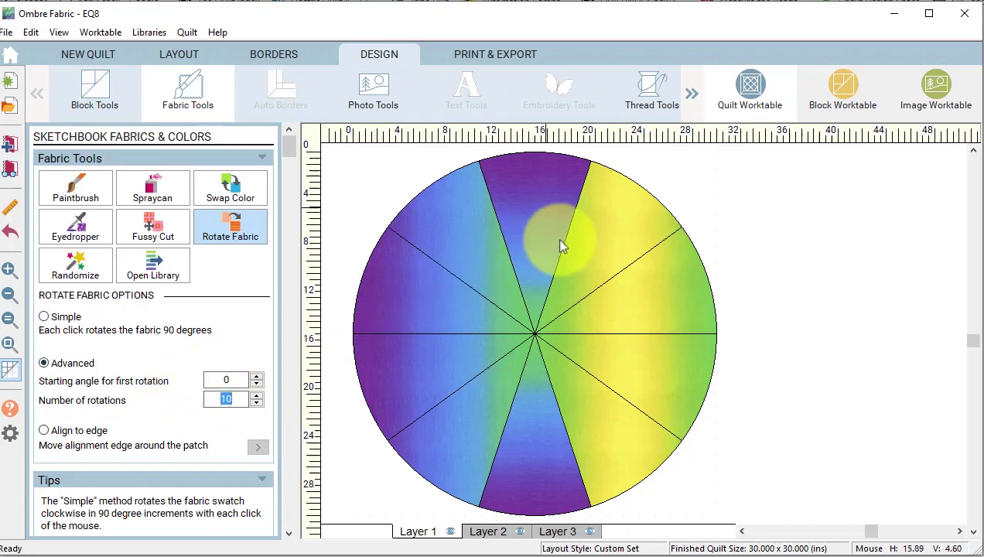
left_click(625, 222)
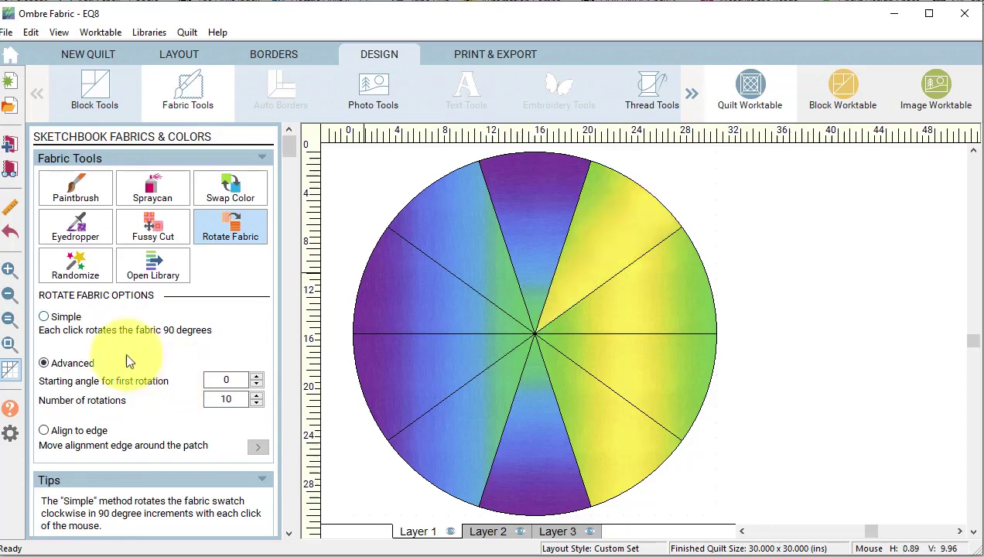
left_click(45, 318)
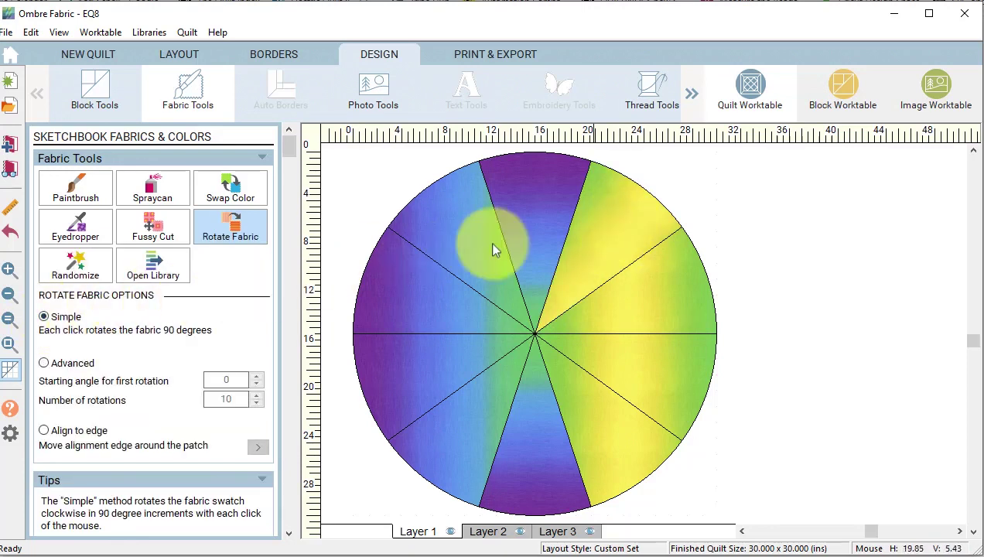
left_click(603, 225)
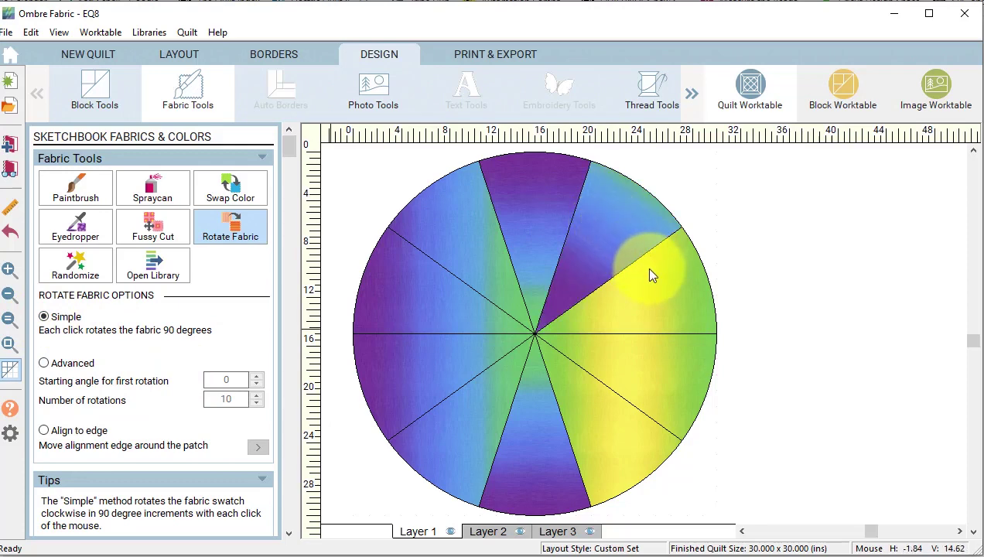
left_click(157, 228)
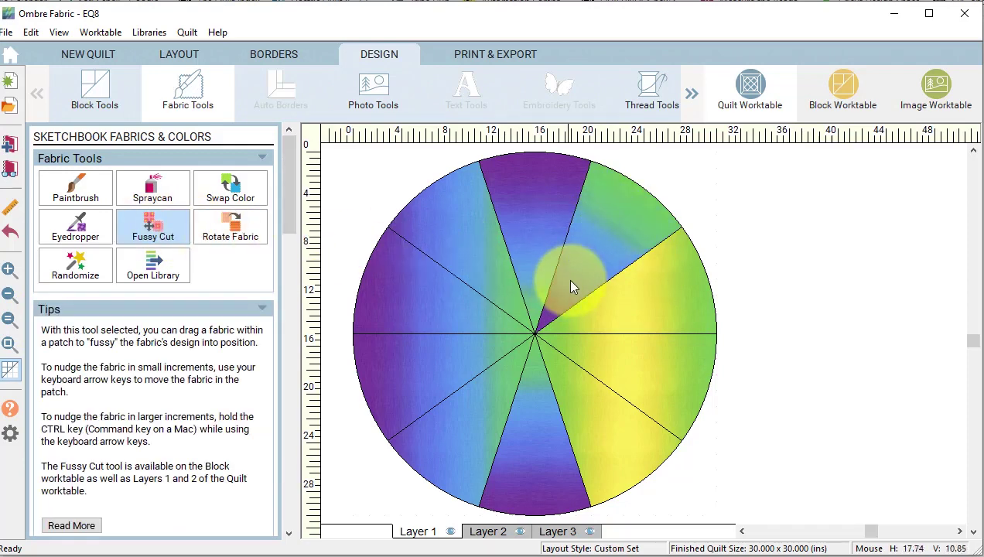
left_click_drag(628, 205, 593, 259)
Rotate and slide the next right-hand wedge's fabric to its blue and purple part.
left_click(234, 233)
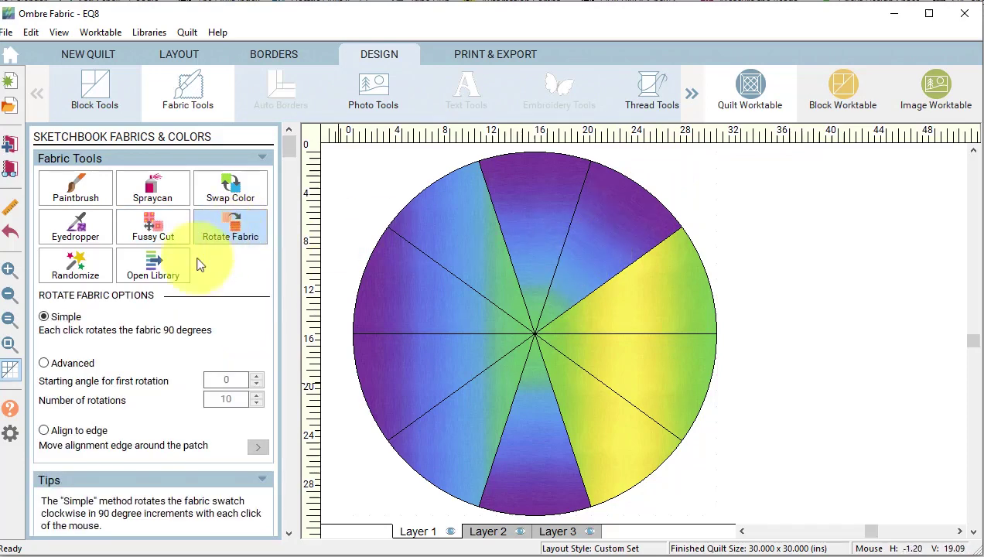
left_click(44, 363)
left_click(666, 315)
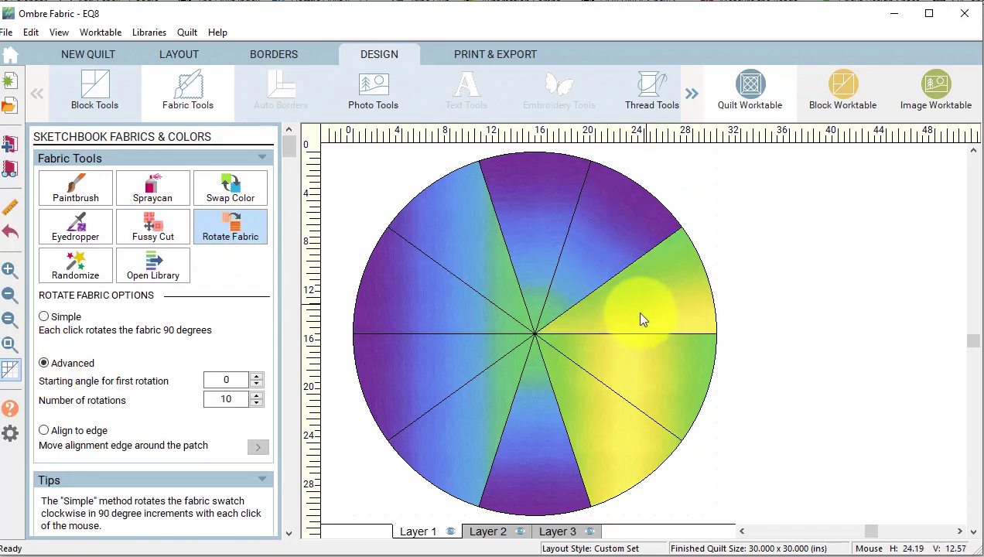
left_click(44, 317)
left_click(650, 303)
left_click(153, 228)
left_click_drag(562, 329, 633, 308)
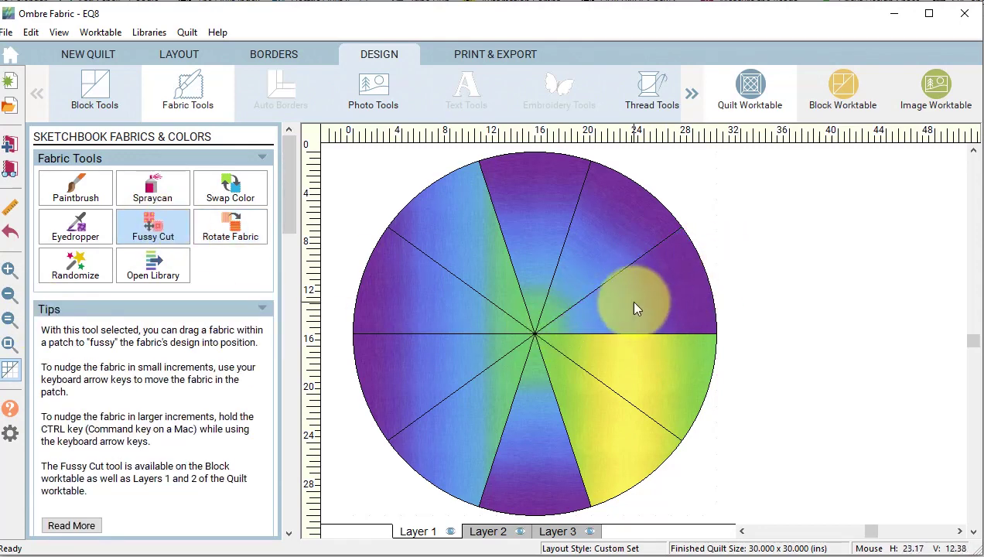
Rotate and slide the lower-right wedge's fabric into place below the horizontal.
left_click(230, 228)
left_click(44, 362)
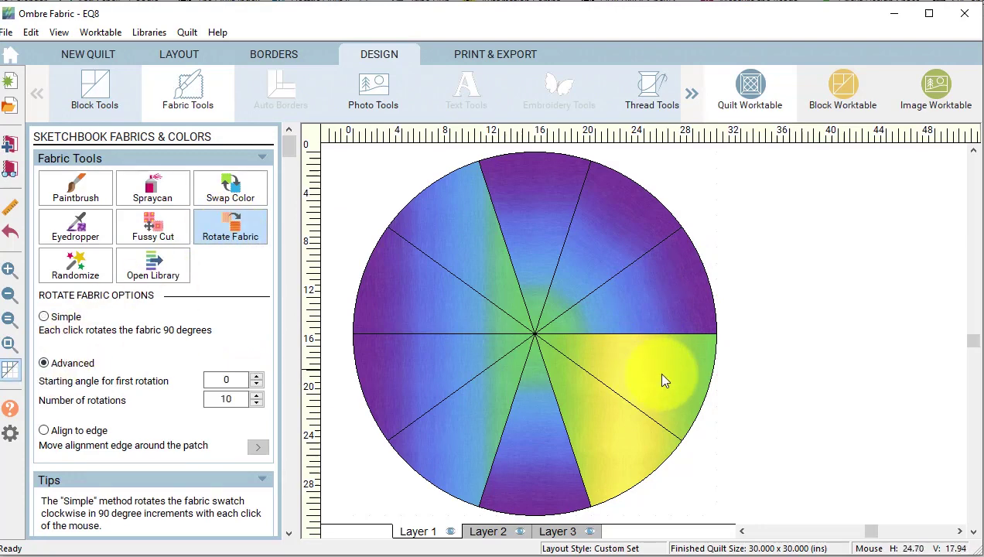
left_click(658, 371)
left_click(666, 380)
left_click(44, 317)
left_click(665, 382)
left_click(154, 227)
left_click_drag(599, 348, 761, 403)
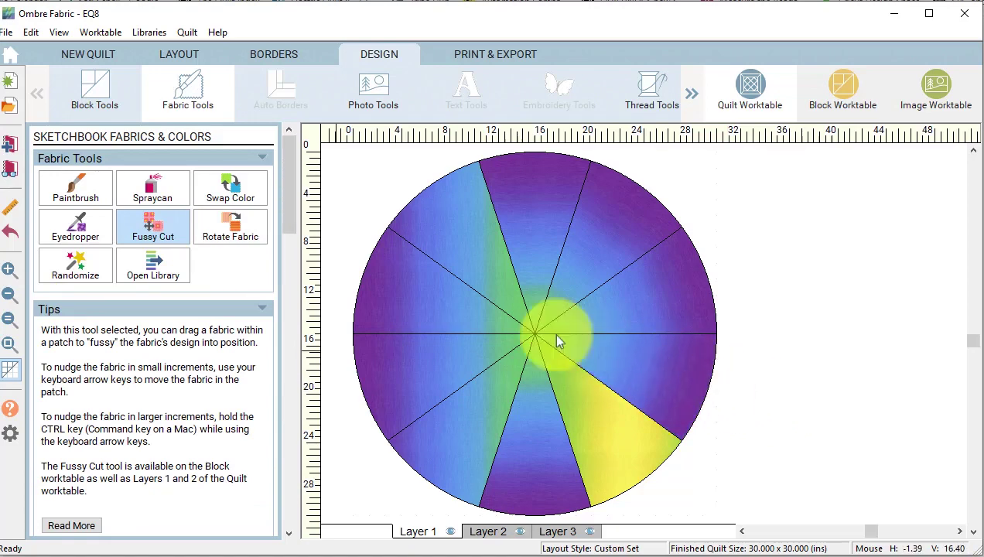
Rotate the last yellow wedge's fabric toward purple.
left_click(228, 228)
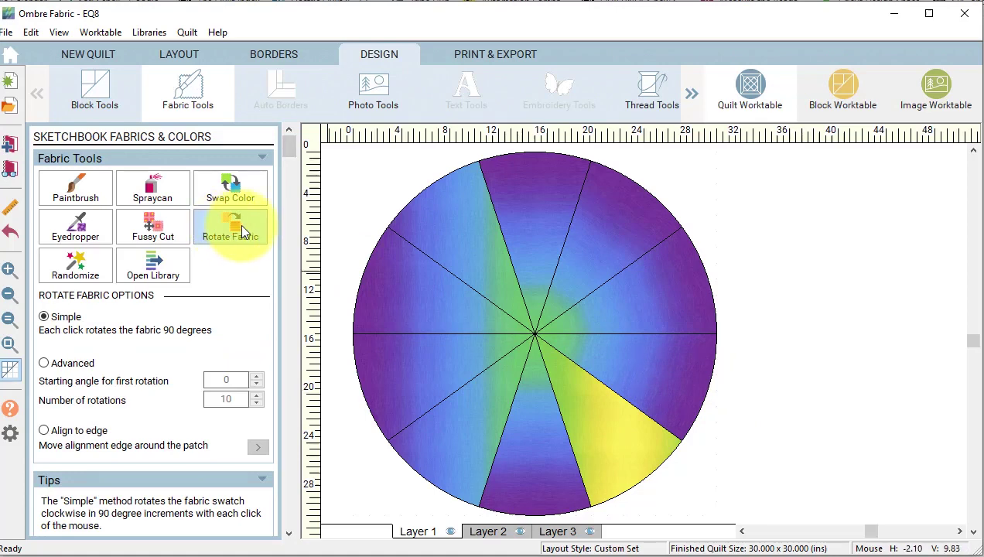
left_click(45, 363)
left_click(607, 444)
left_click(624, 454)
left_click(44, 316)
left_click(606, 447)
left_click(177, 232)
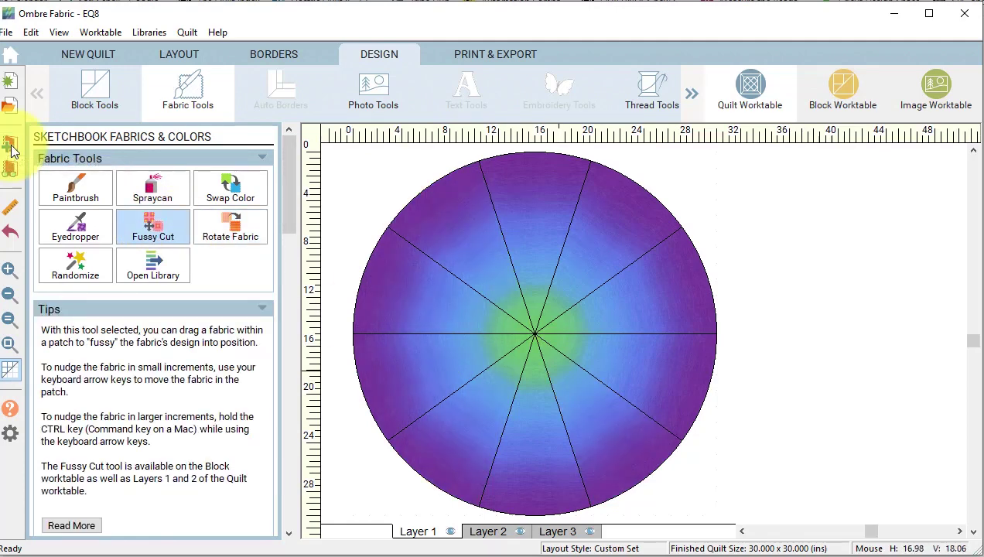
Turn off the patch outlines so the wedge seams disappear from the wheel.
left_click(11, 373)
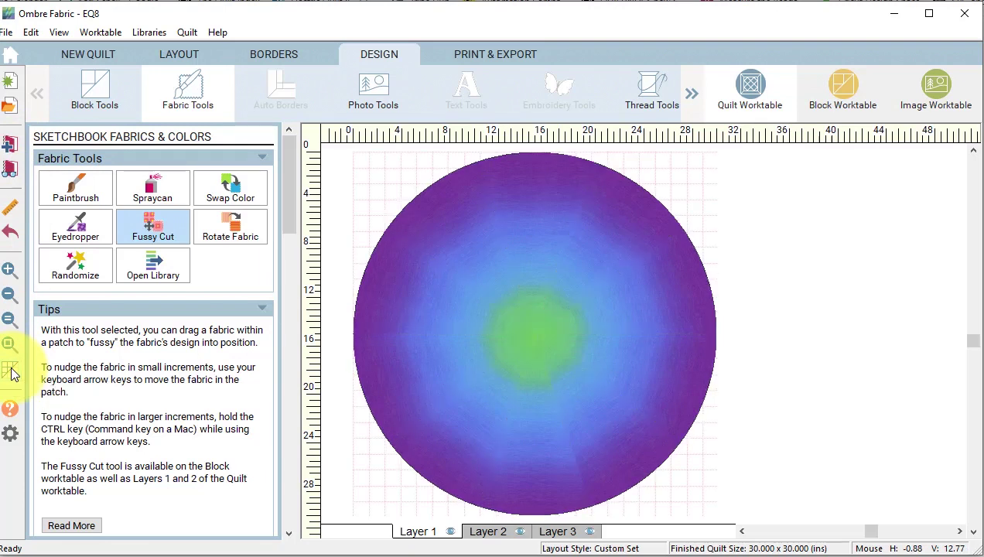
left_click(11, 149)
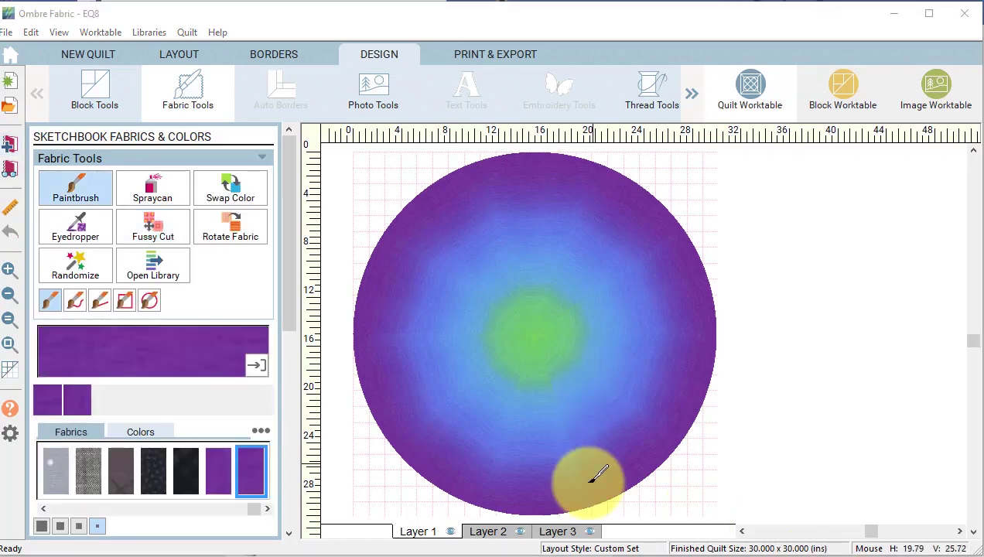
Start a new 30 × 30 motif appliqué block and open PosieMaker with the five-petal Petal style.
left_click(840, 90)
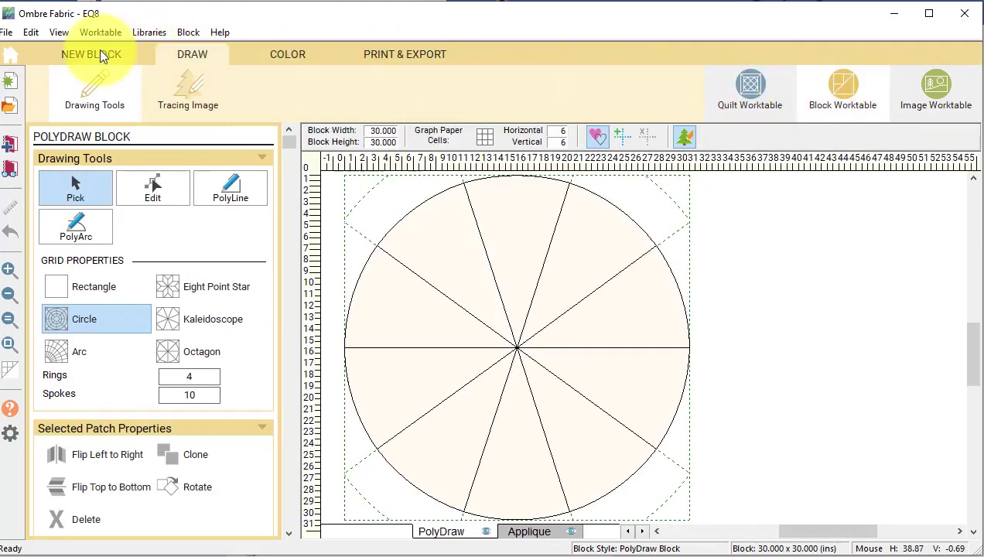
left_click(99, 52)
left_click(195, 89)
left_click(157, 193)
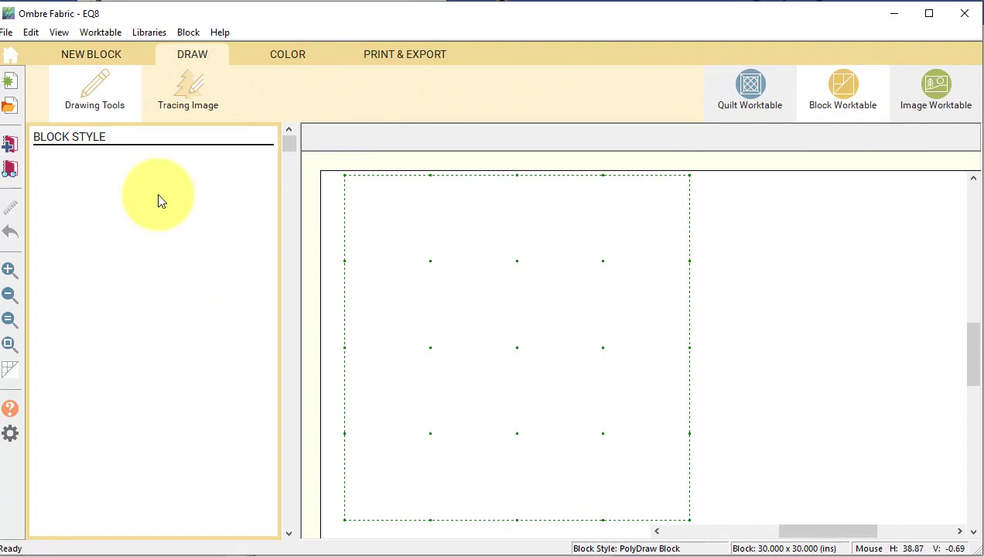
left_click(71, 223)
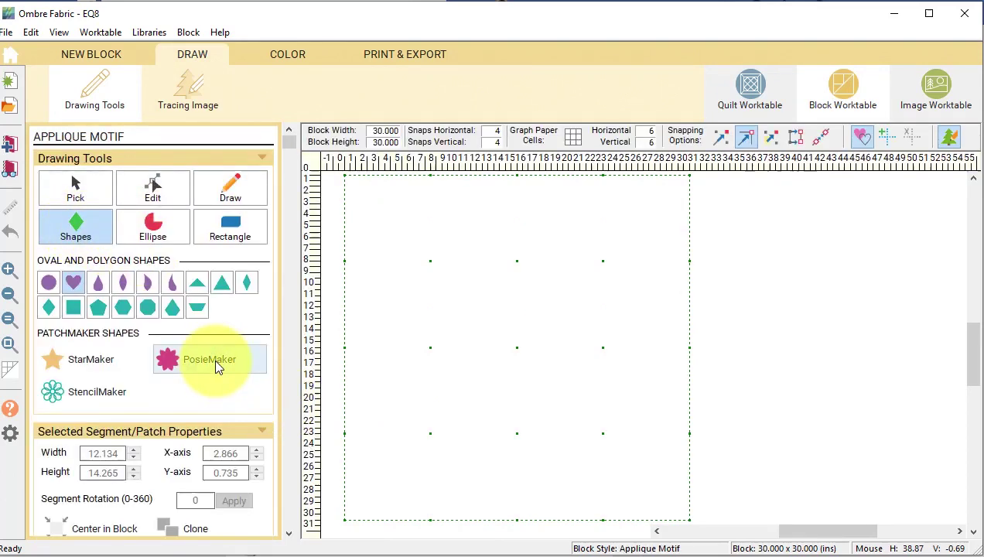
left_click(213, 360)
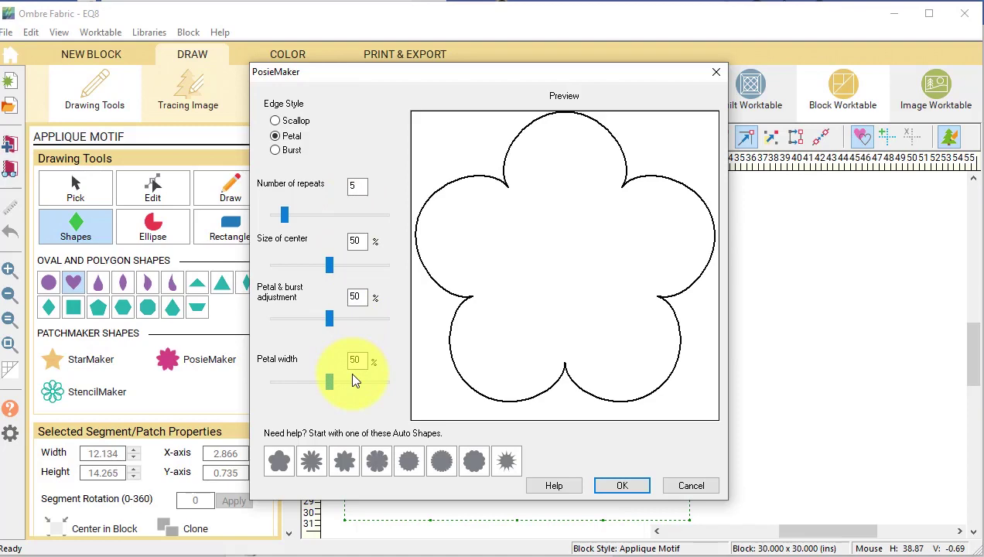
Place the five-petal flower and add a roughly 3.7-inch circle as its centre.
left_click(623, 486)
left_click(49, 284)
mouse_move(508, 227)
left_mouse_down()
mouse_move(557, 274)
mouse_move(554, 265)
left_mouse_up()
mouse_move(532, 252)
left_mouse_down()
mouse_move(402, 222)
mouse_move(405, 230)
left_mouse_up()
left_click_drag(437, 264, 404, 233)
left_click(496, 274)
Draw a curving brush-stroke stem down from the flower.
left_click(240, 191)
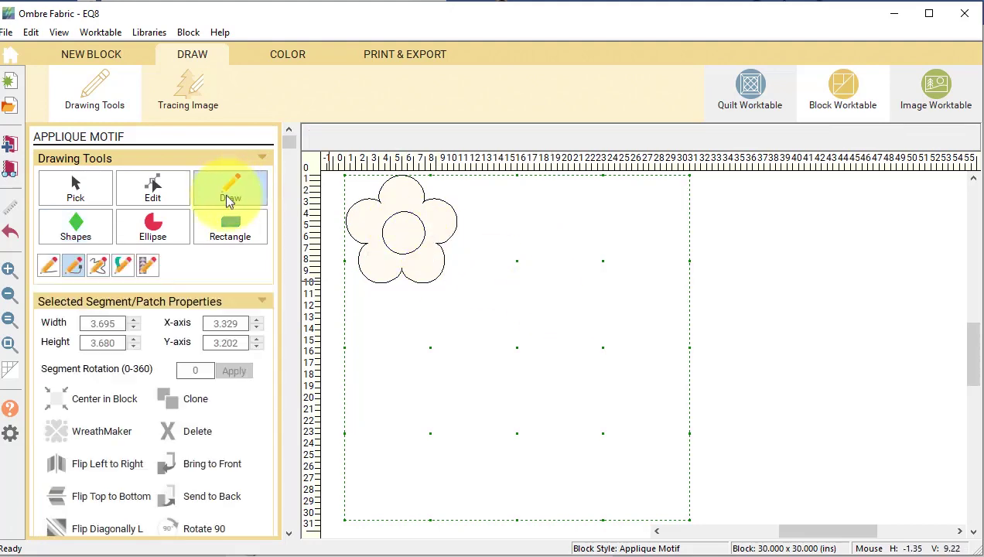
left_click(124, 267)
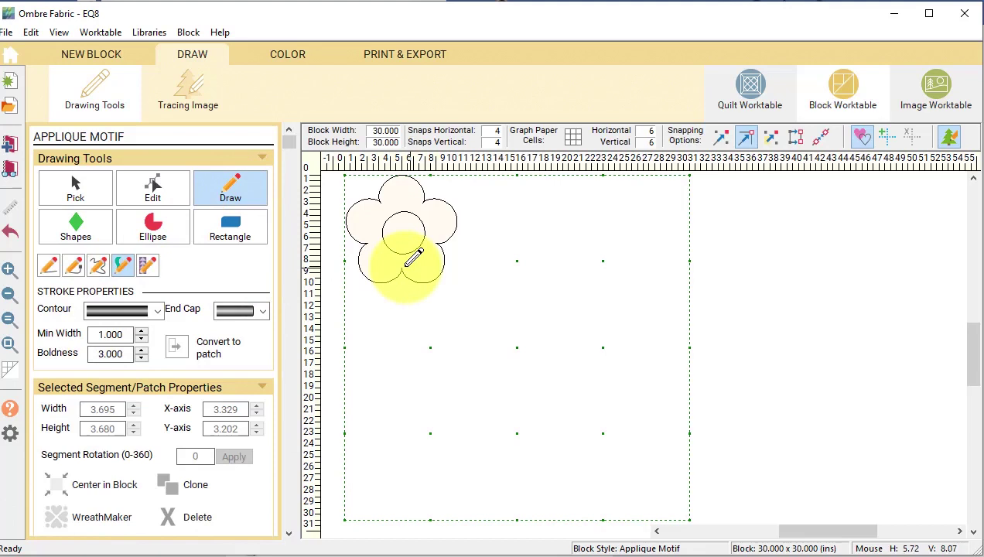
mouse_move(413, 258)
left_mouse_down()
mouse_move(402, 273)
mouse_move(398, 344)
mouse_move(429, 422)
mouse_move(422, 480)
left_mouse_up()
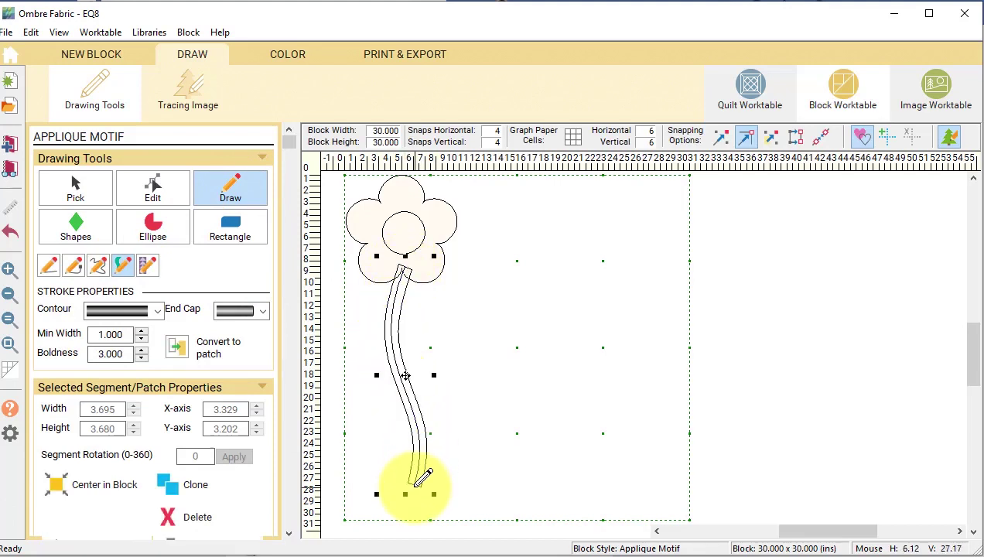
Thin the stem to Boldness 1.250, convert it to a patch, and select it.
left_click(140, 358)
left_click(141, 358)
left_click(141, 358)
left_click(141, 358)
left_click(139, 358)
left_click(140, 358)
left_click(140, 358)
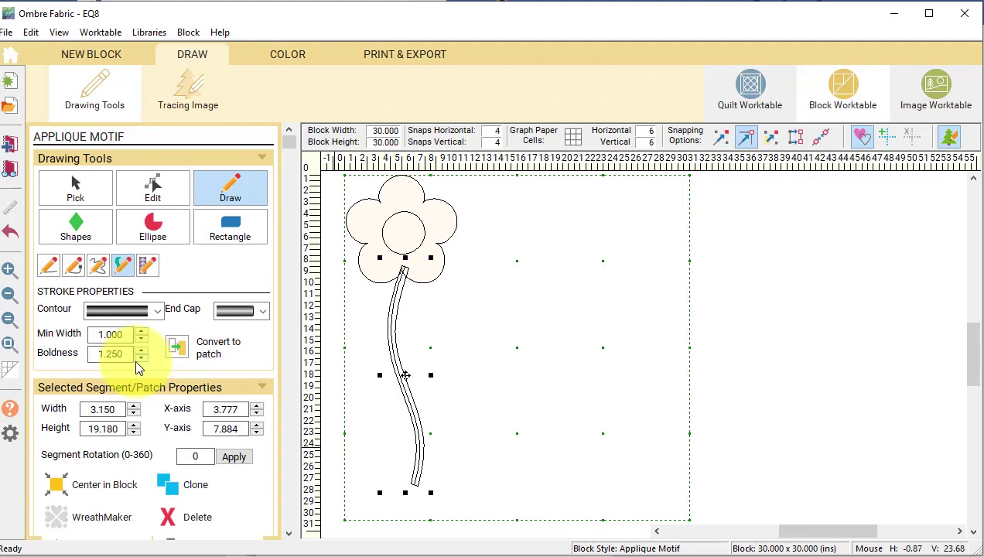
left_click(183, 351)
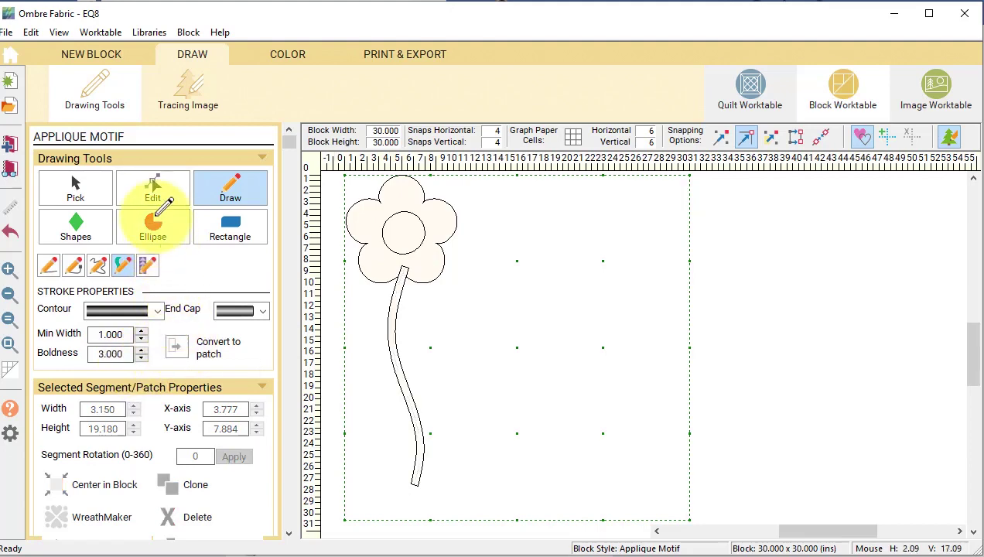
left_click(76, 184)
left_click(405, 403)
scroll(211, 505, "down", 2)
scroll(210, 505, "down", 3)
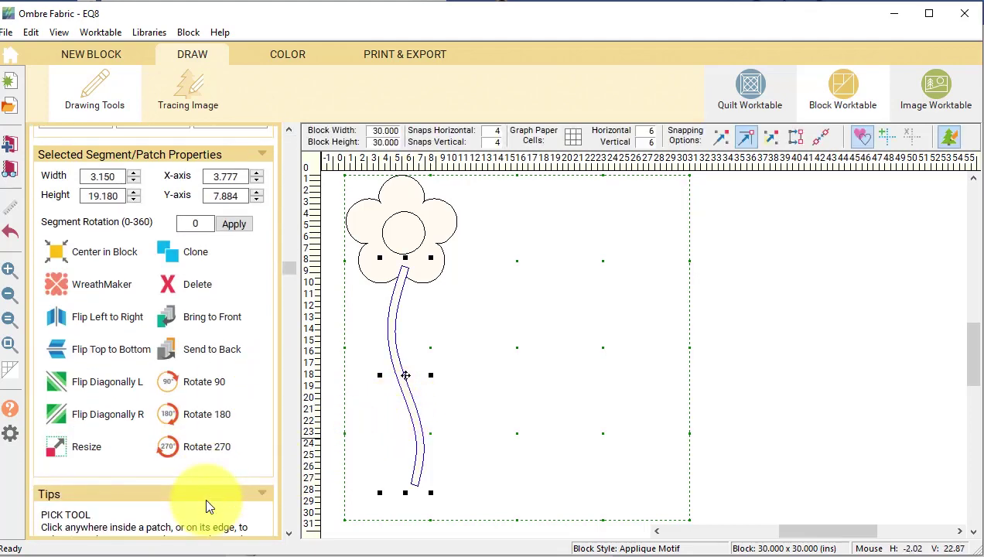
Draw a leaf shape on the right side of the stem.
scroll(224, 358, "up", 5)
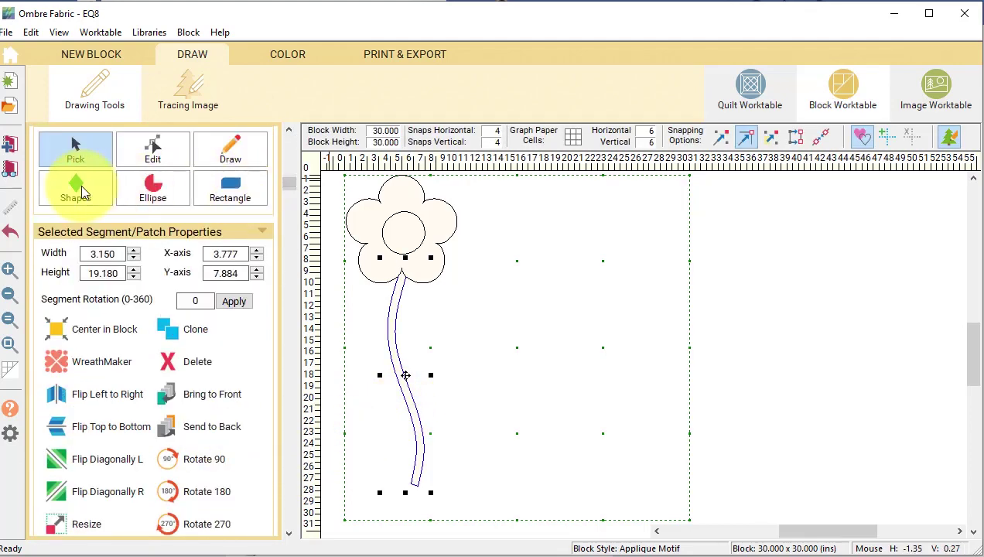
left_click(76, 224)
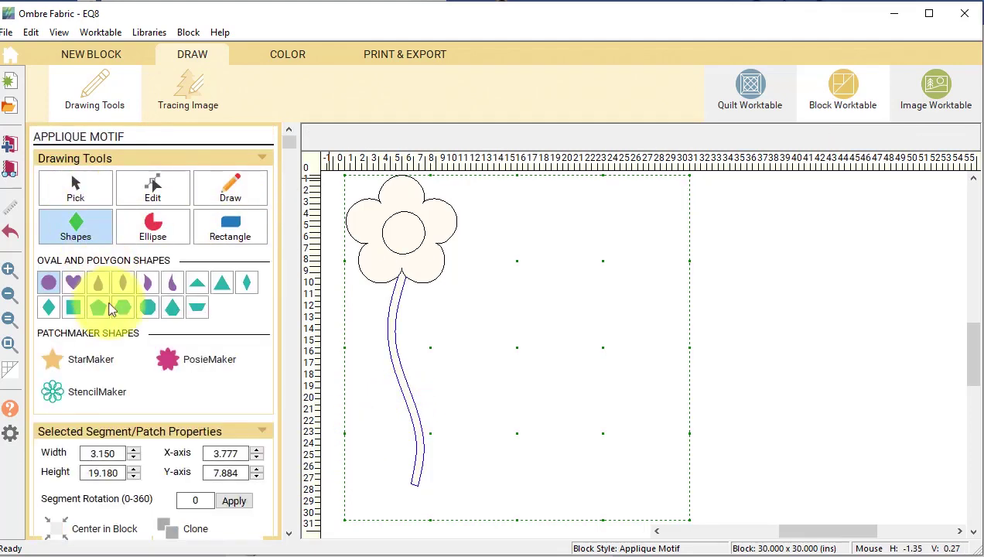
left_click(155, 284)
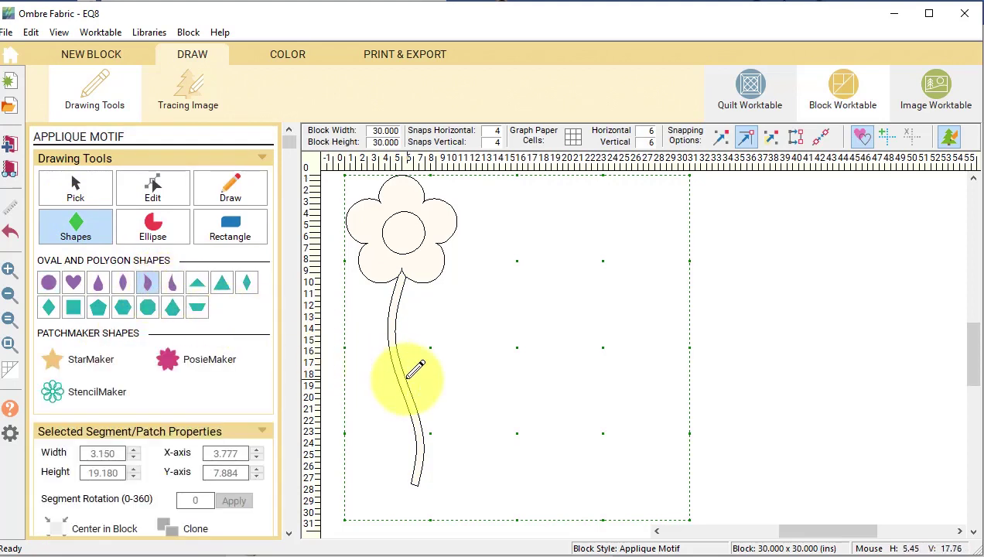
left_click_drag(407, 378, 444, 312)
left_click(68, 187)
left_click(429, 342)
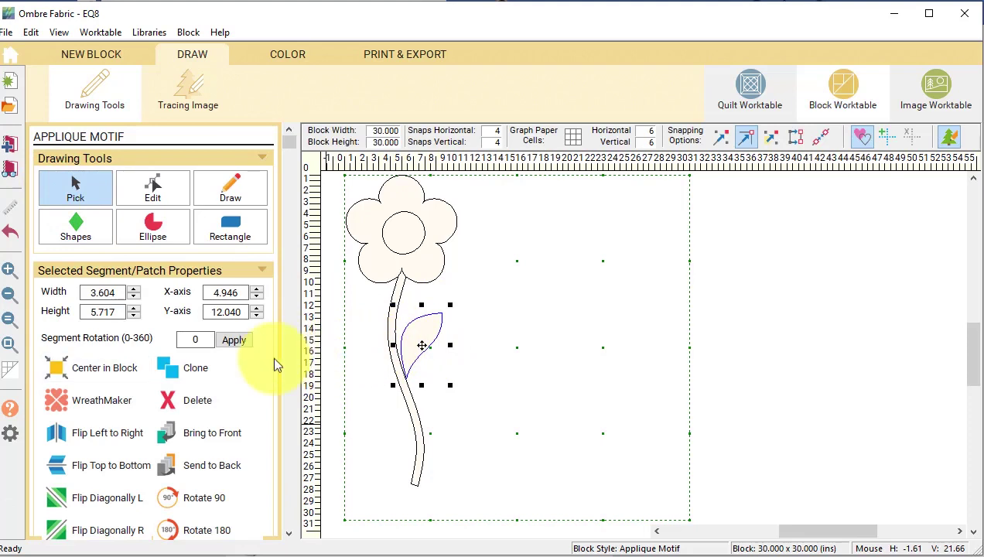
Clone the leaf, flip it left to right, and angle it lower on the stem's left.
left_click(200, 368)
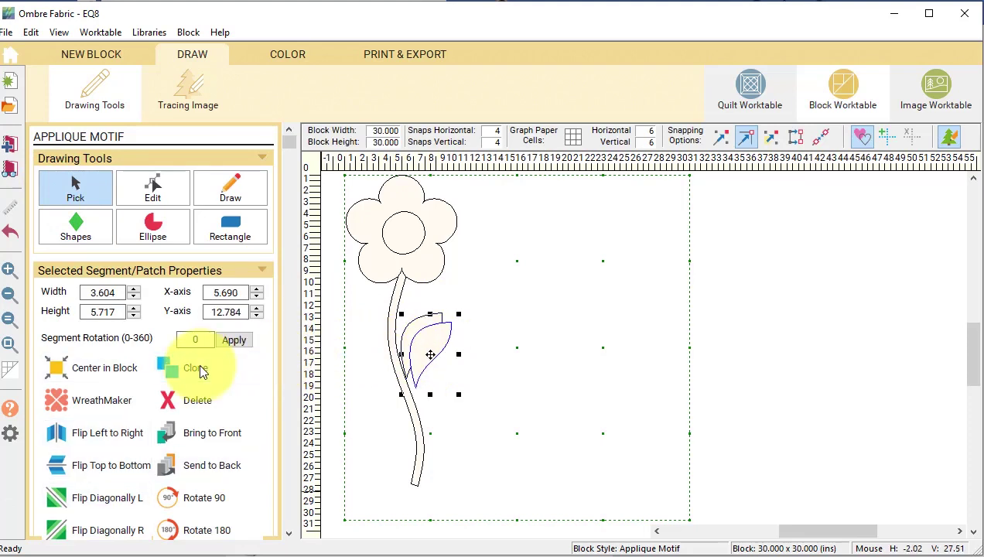
left_click(120, 434)
left_click_drag(429, 354, 385, 417)
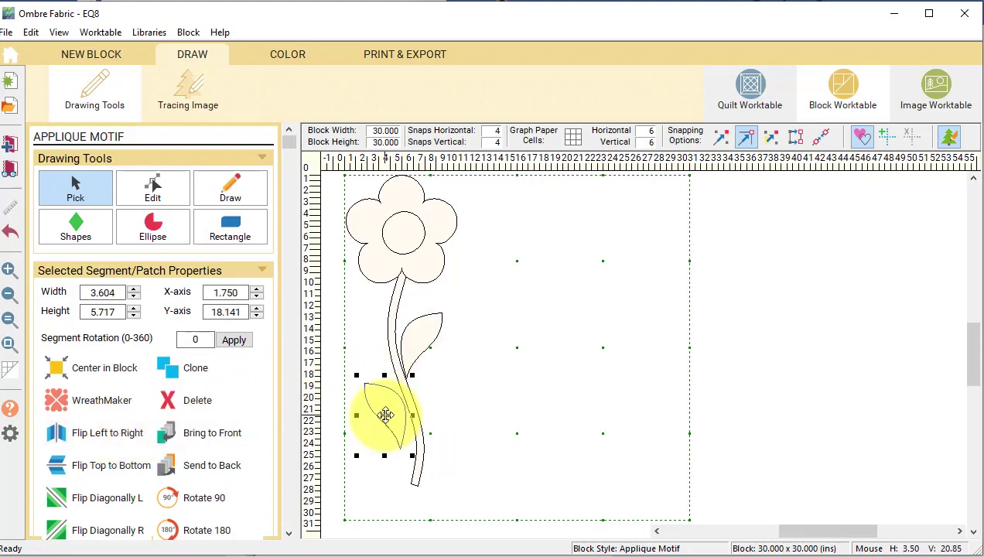
left_click(385, 415)
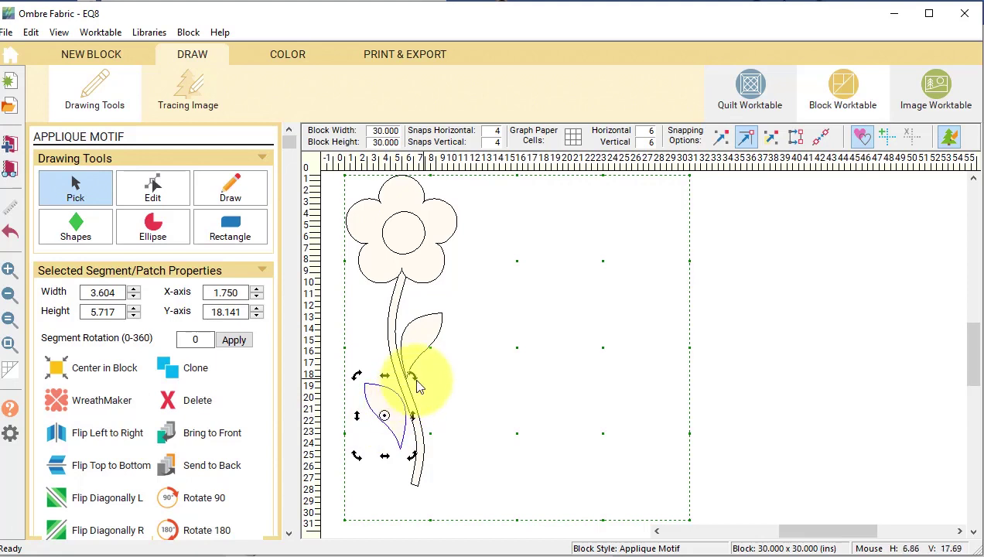
left_click_drag(412, 377, 388, 376)
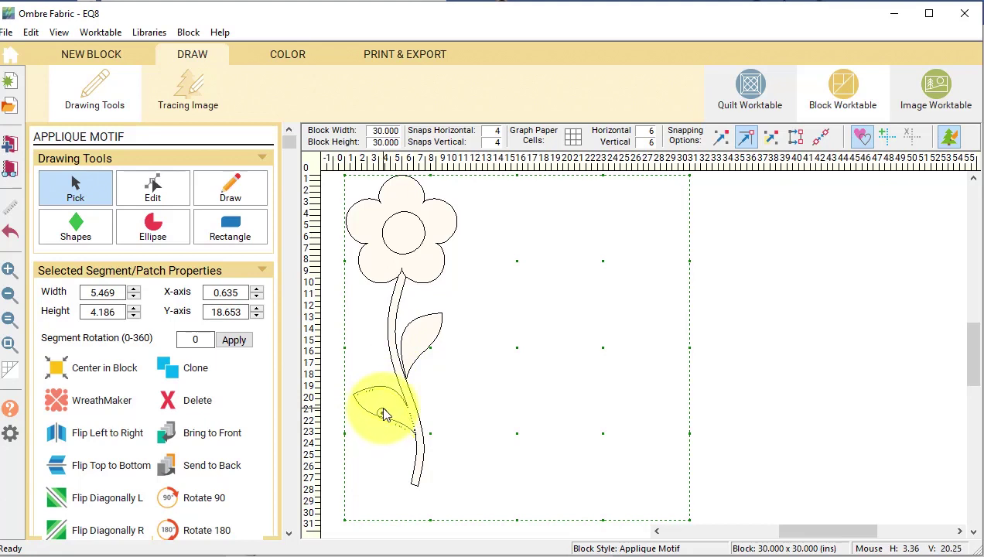
left_click(384, 407)
left_click(417, 375)
left_click_drag(418, 377, 417, 391)
left_click(386, 418)
left_click(418, 352)
left_click(461, 366)
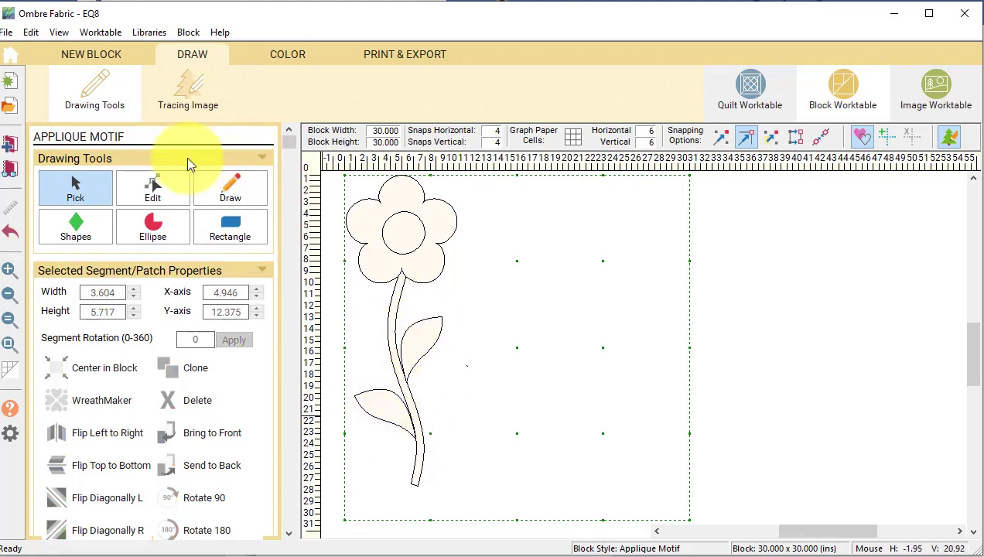
Select the flower, stem and leaves and make a WreathMaker wreath: 10 clusters, 100% spacing, about 47% size.
left_click_drag(493, 508, 308, 170)
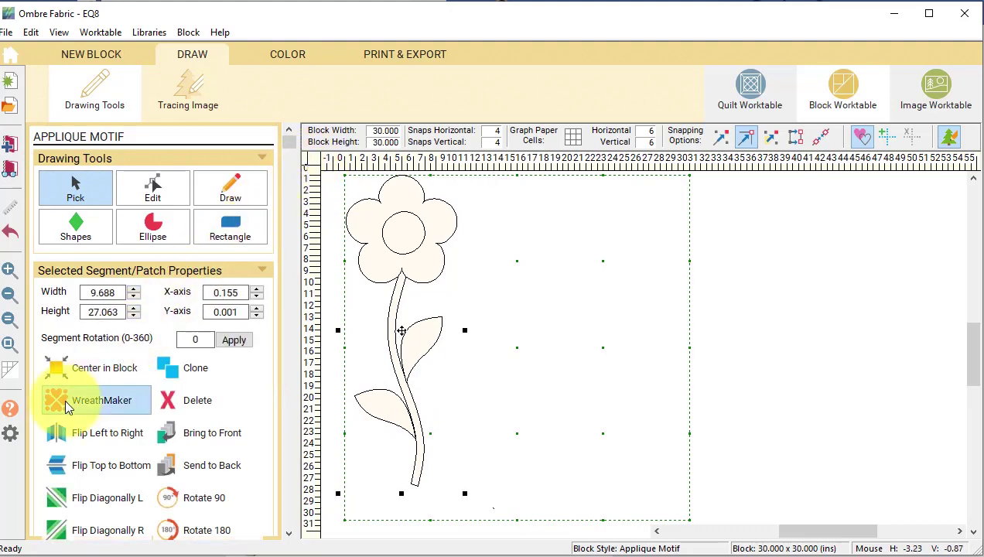
left_click(66, 402)
left_click(292, 353)
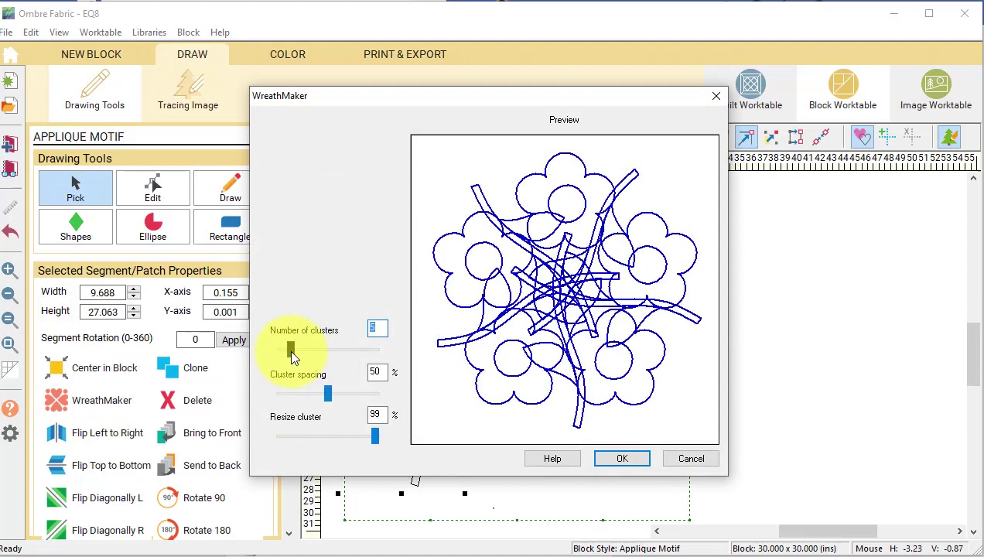
left_click_drag(289, 348, 319, 351)
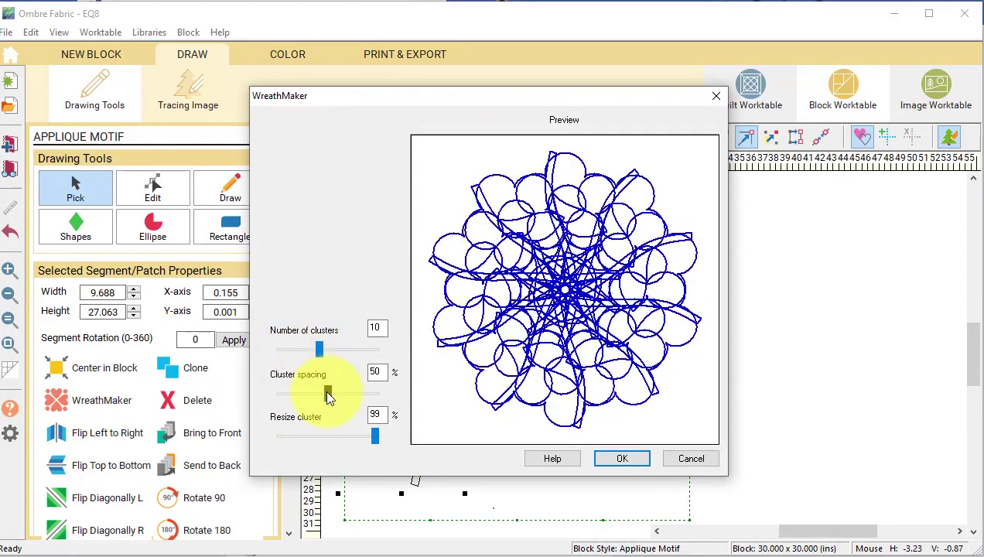
left_click_drag(327, 393, 402, 401)
left_click(375, 437)
left_click_drag(373, 435, 319, 447)
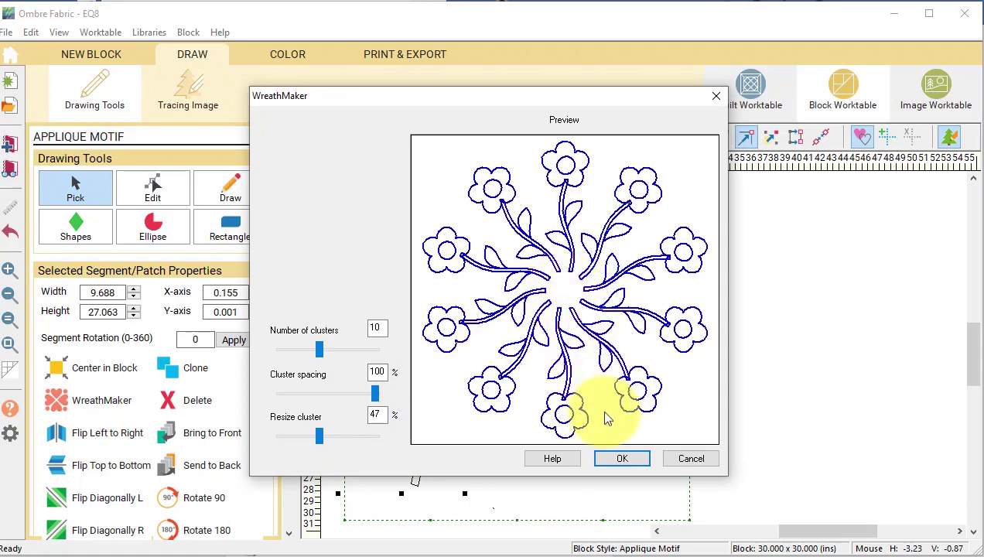
left_click(620, 458)
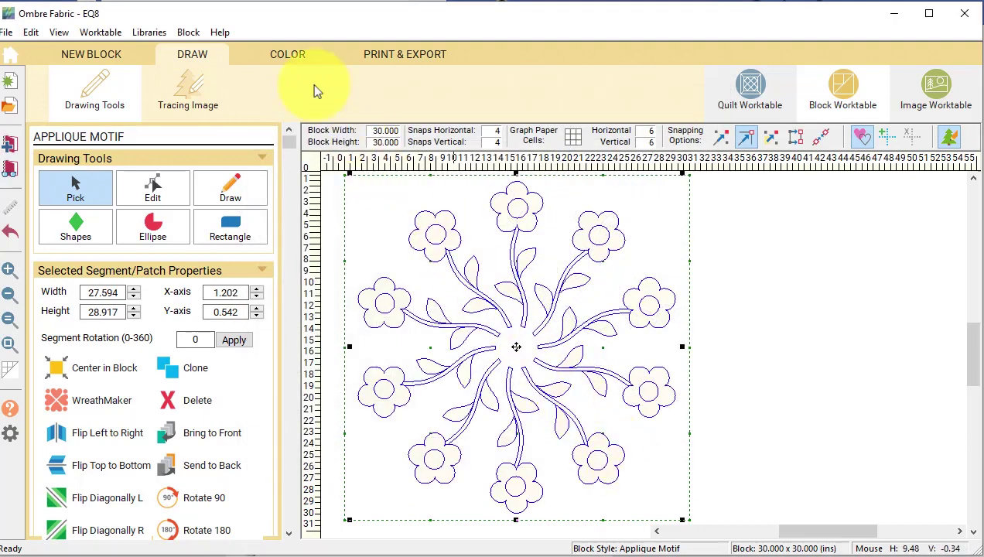
Colour the wreath with yellow petals, purple flower centres and green stems and leaves, then return to the quilt.
left_click(288, 57)
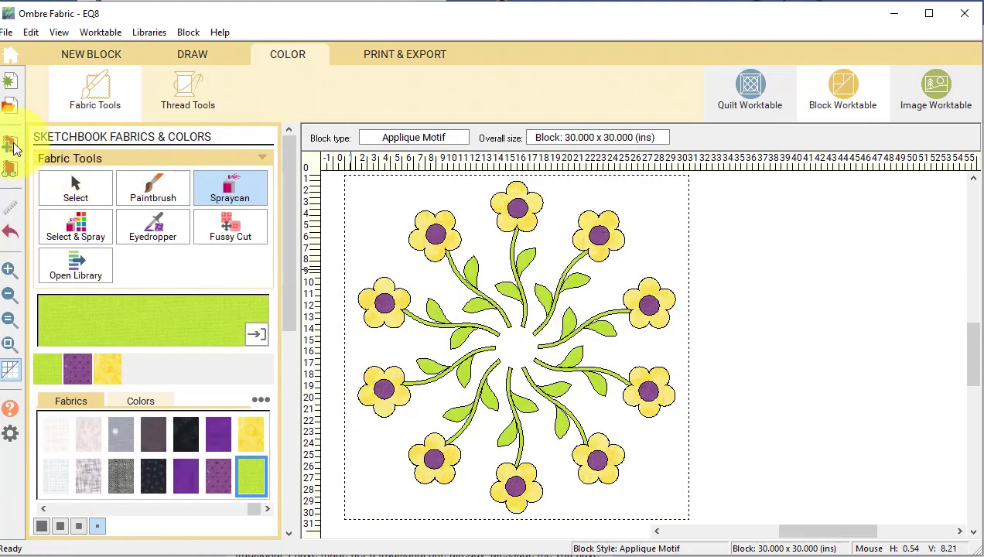
left_click(750, 86)
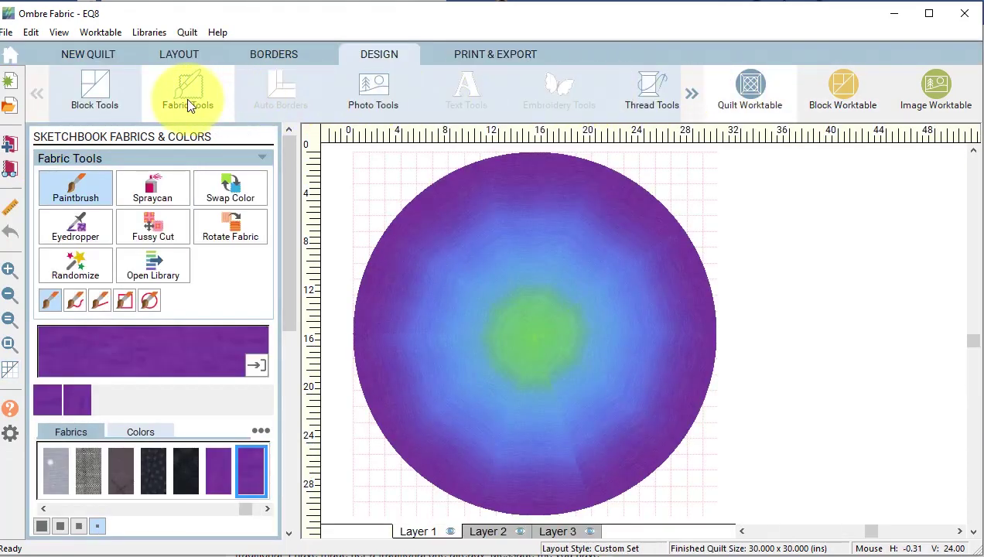
Drop the coloured flower wreath motif from the Motifs sketchbook onto Layer 2 of the ombre circle quilt.
left_click(486, 532)
left_click(93, 83)
left_click(80, 199)
left_click(141, 304)
mouse_move(69, 460)
left_mouse_down()
mouse_move(193, 431)
mouse_move(487, 292)
mouse_move(494, 300)
mouse_move(477, 304)
mouse_move(497, 306)
left_mouse_up()
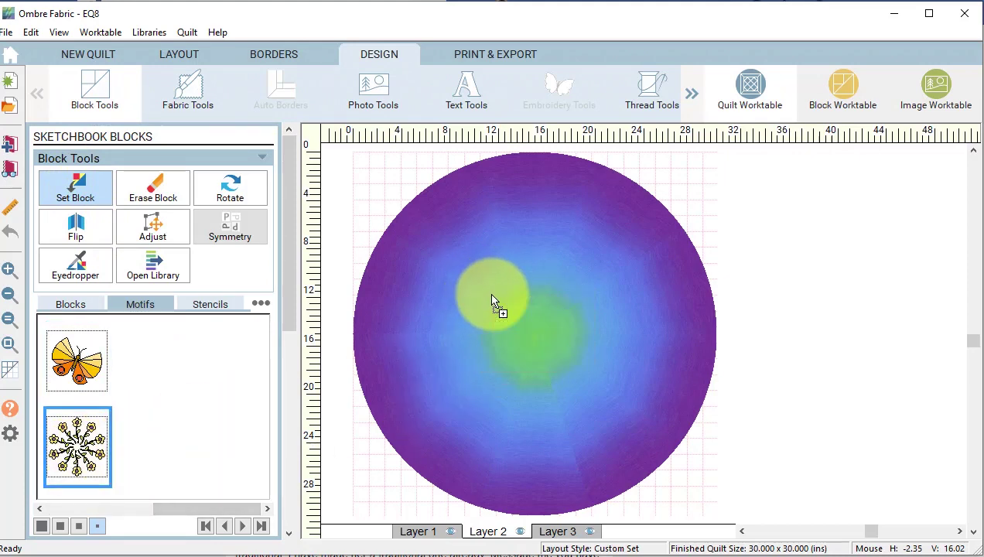
left_click(159, 232)
Resize the wreath to 28 × 28 inches and centre it horizontally and vertically on the quilt.
left_click(684, 452)
double_click(90, 345)
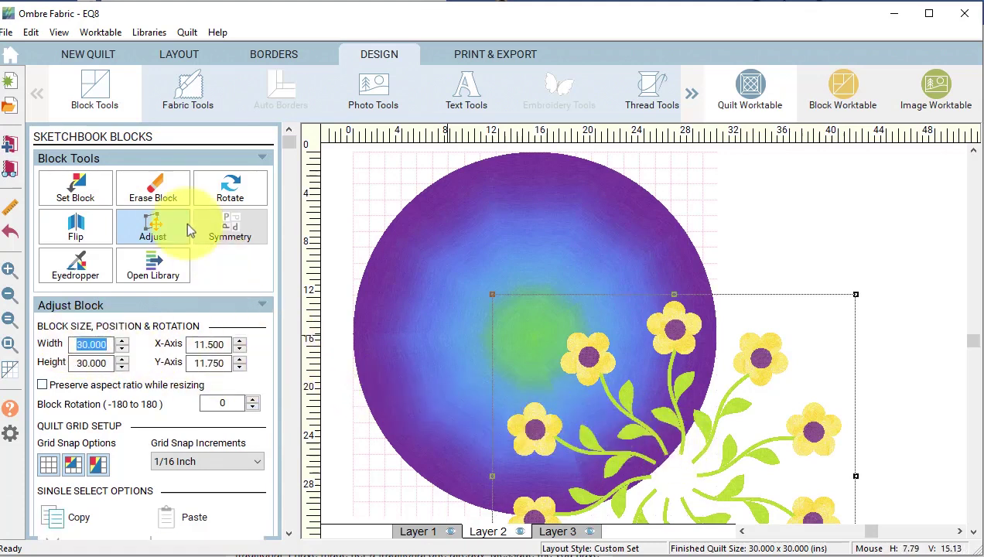
type("28")
key("Tab")
type("28")
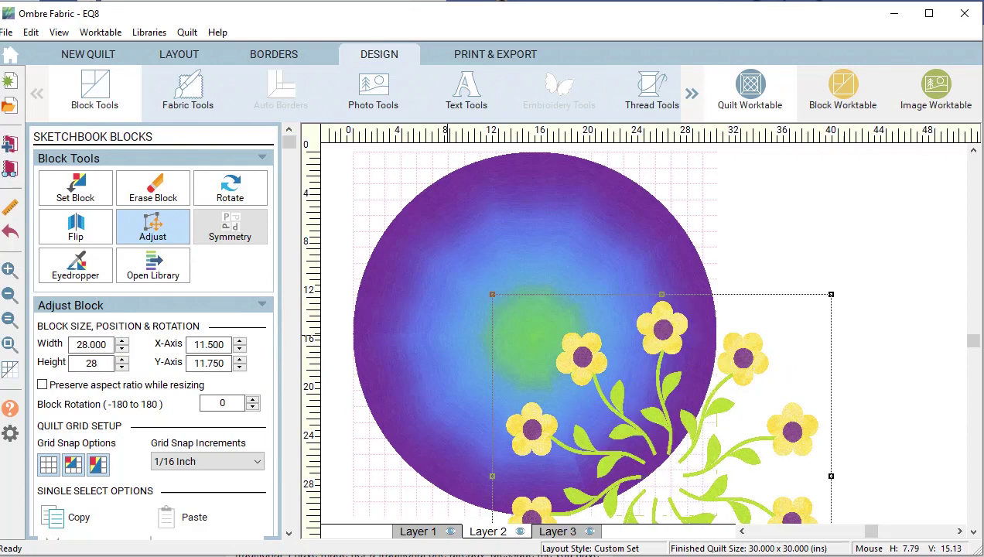
left_click_drag(288, 142, 286, 341)
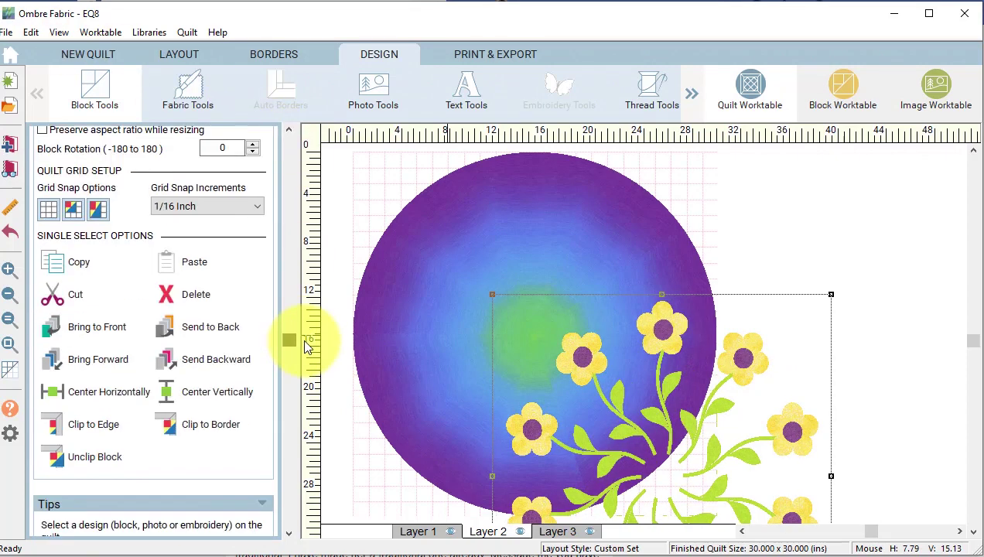
left_click(130, 389)
left_click(200, 389)
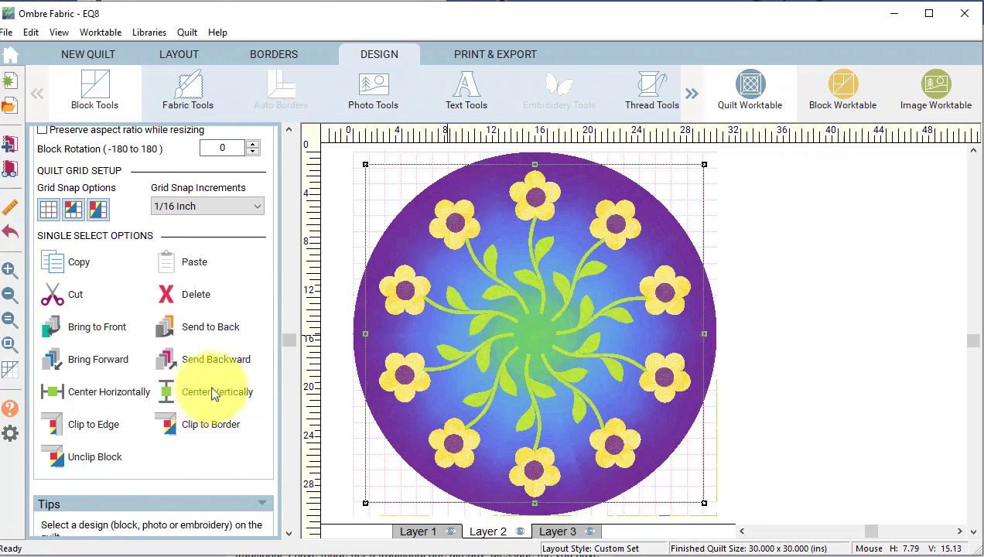
key("Escape")
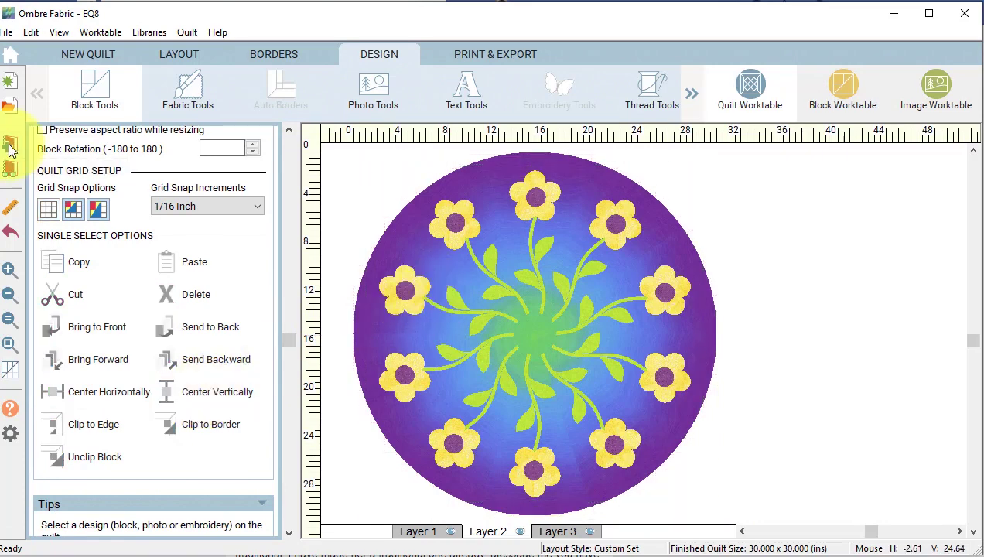